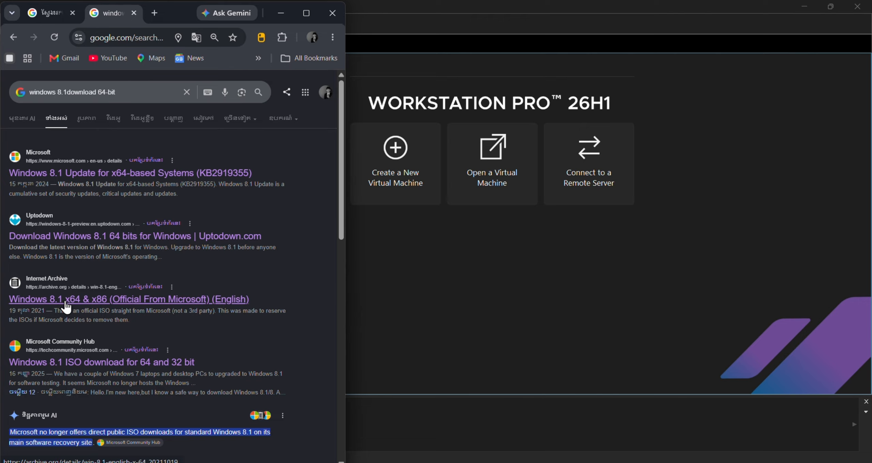
Open the Internet Archive Windows 8.1 item, list its ISO files including Win8.1_English_x64.iso, then minimize Chrome.
{"action": "left_click", "coordinate": [91, 305]}
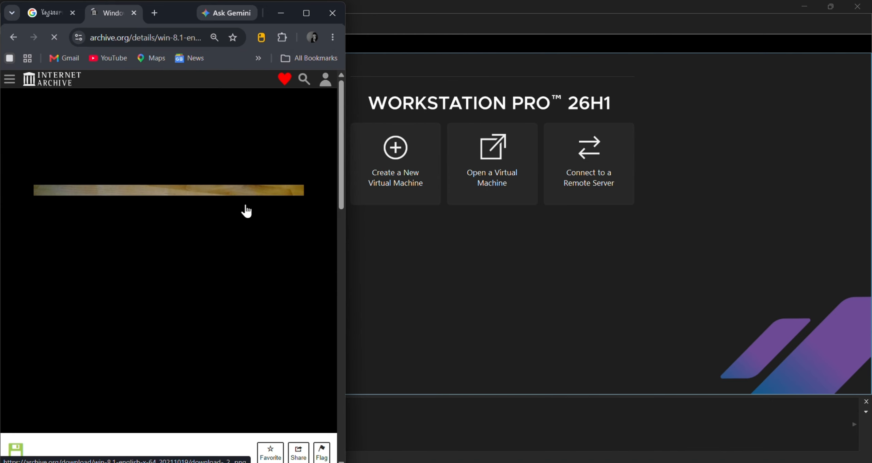
{"action": "scroll", "coordinate": [246, 208], "scroll_direction": "down", "scroll_amount": 4}
{"action": "scroll", "coordinate": [290, 163], "scroll_direction": "down", "scroll_amount": 7}
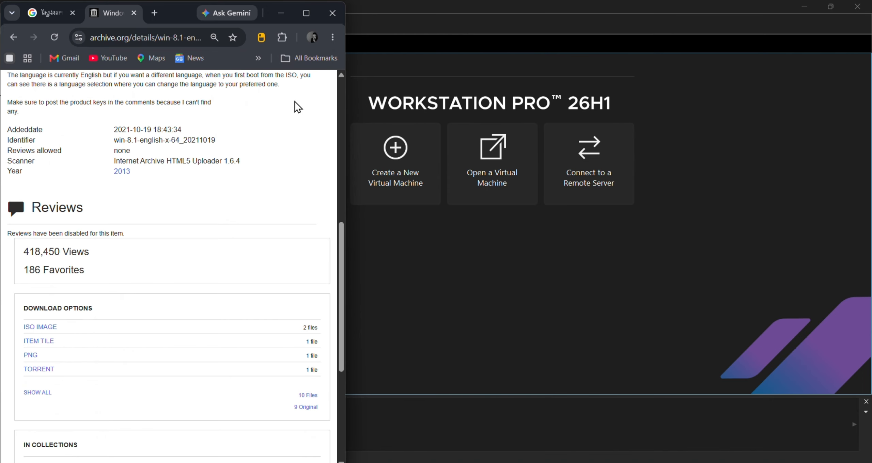
{"action": "scroll", "coordinate": [255, 165], "scroll_direction": "up", "scroll_amount": 7}
{"action": "scroll", "coordinate": [253, 165], "scroll_direction": "down", "scroll_amount": 7}
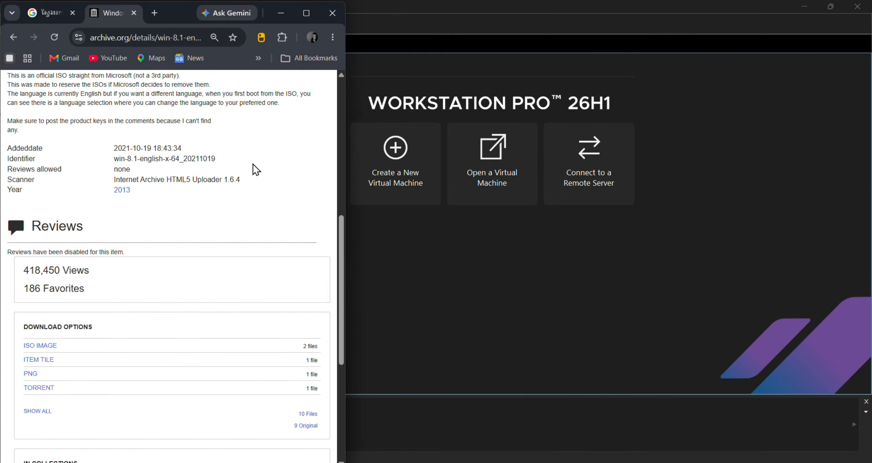
{"action": "scroll", "coordinate": [285, 159], "scroll_direction": "down", "scroll_amount": 3}
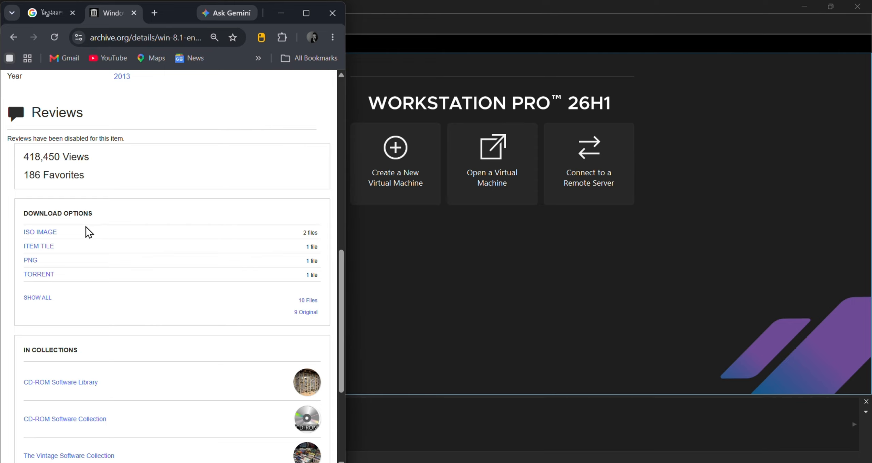
{"action": "left_click", "coordinate": [52, 232]}
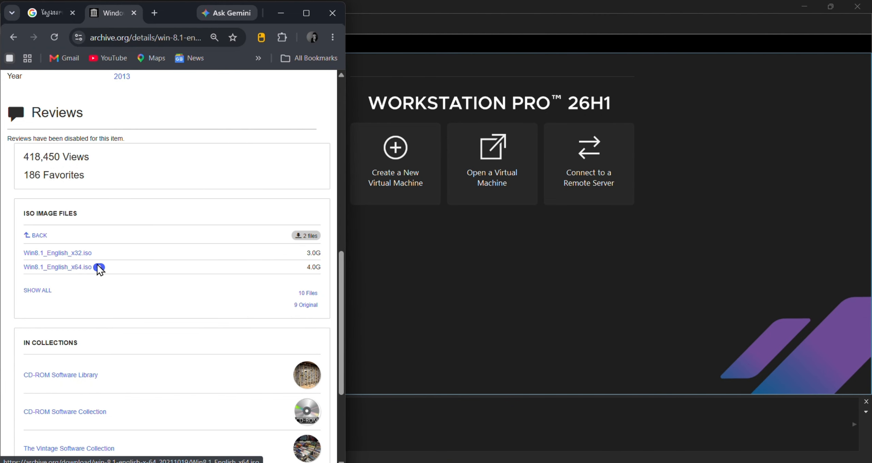
{"action": "left_click", "coordinate": [286, 19]}
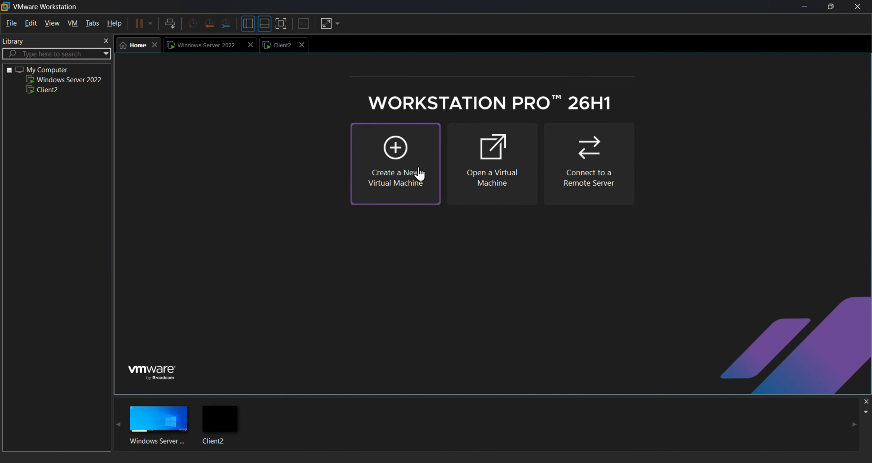
Begin a Typical new virtual machine with the operating system to be installed later.
{"action": "left_click", "coordinate": [397, 147]}
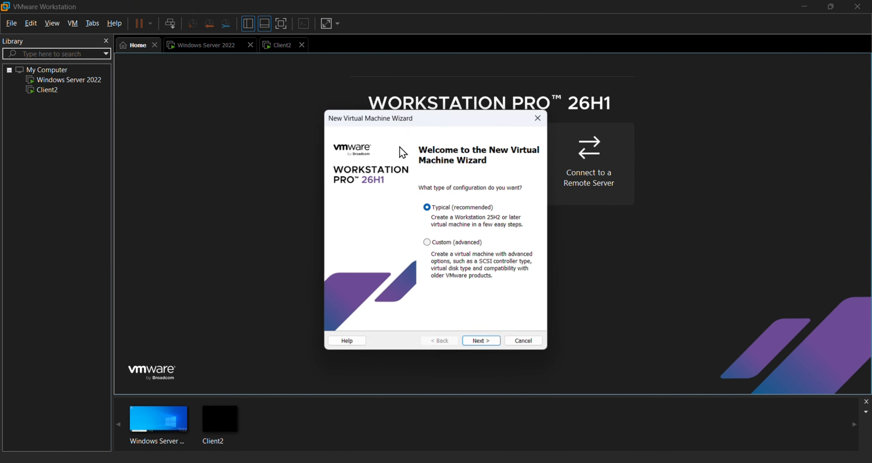
{"action": "left_click", "coordinate": [494, 342]}
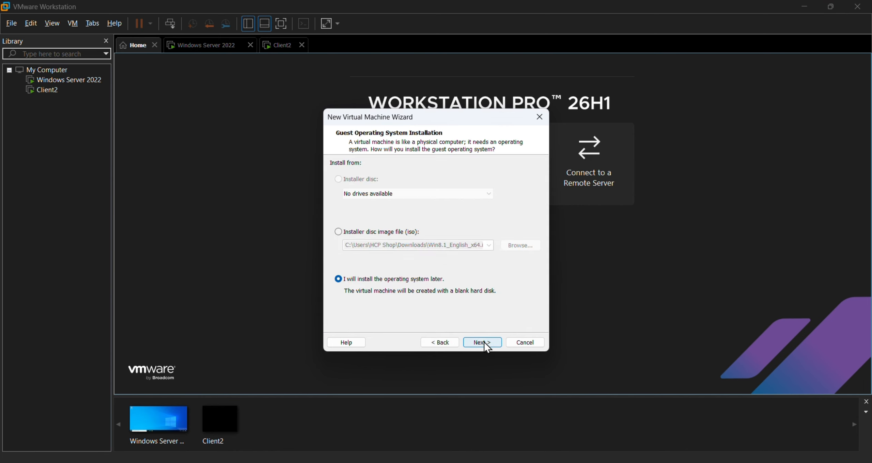
{"action": "left_click", "coordinate": [484, 343]}
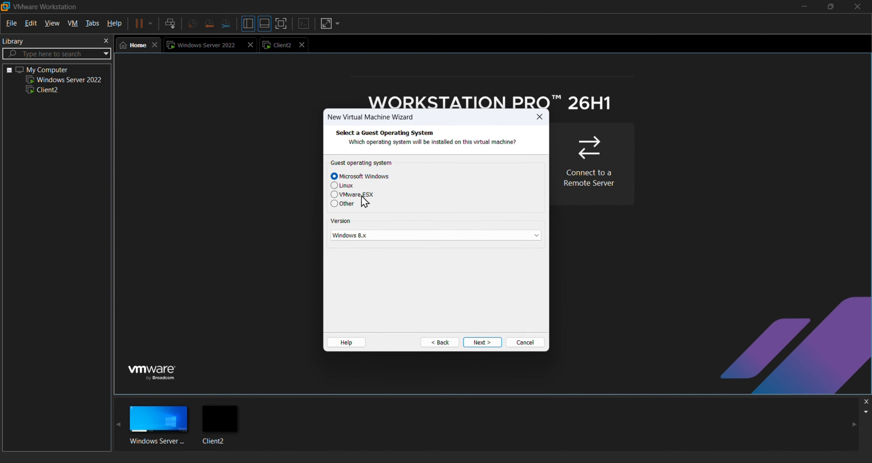
Set the guest version to Windows 8.x and continue to the naming step.
{"action": "left_click", "coordinate": [395, 236]}
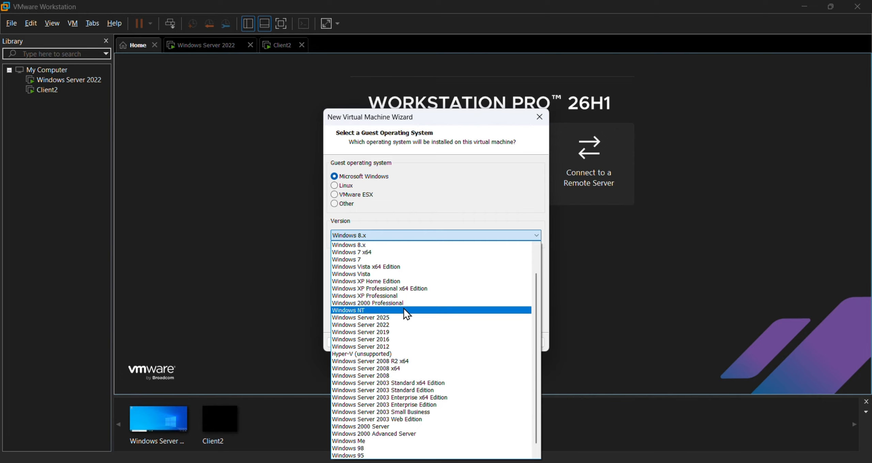
{"action": "left_click", "coordinate": [404, 325]}
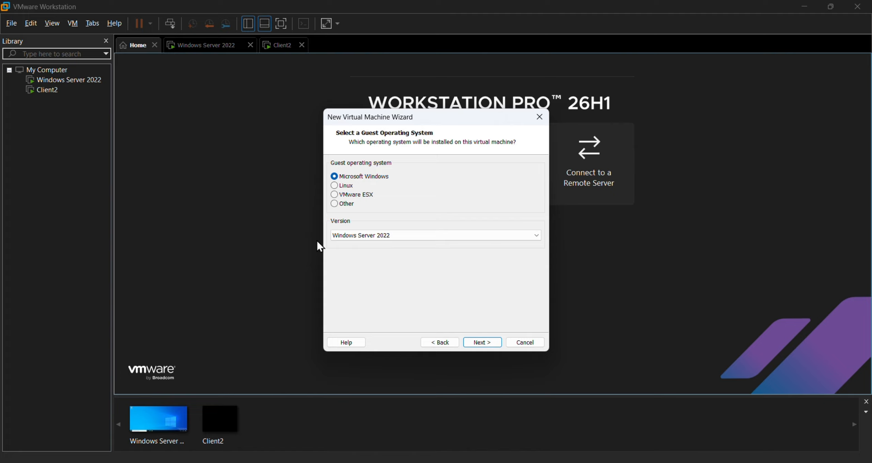
{"action": "left_click", "coordinate": [415, 235]}
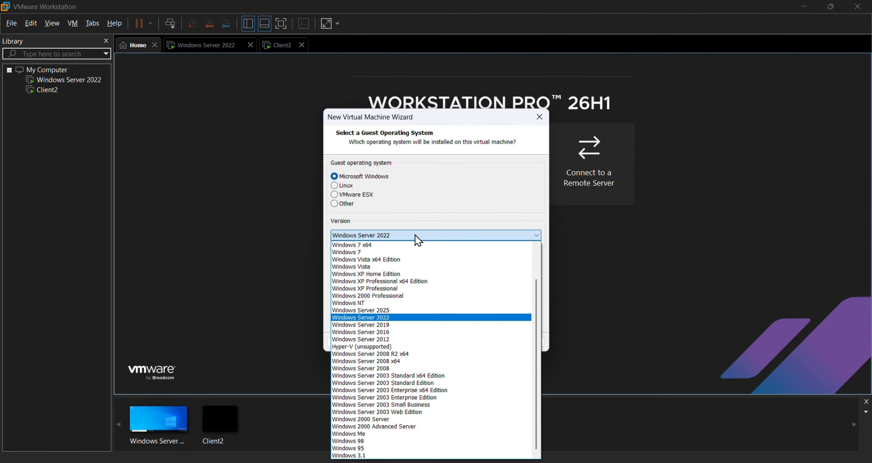
{"action": "scroll", "coordinate": [422, 268], "scroll_direction": "up", "scroll_amount": 2}
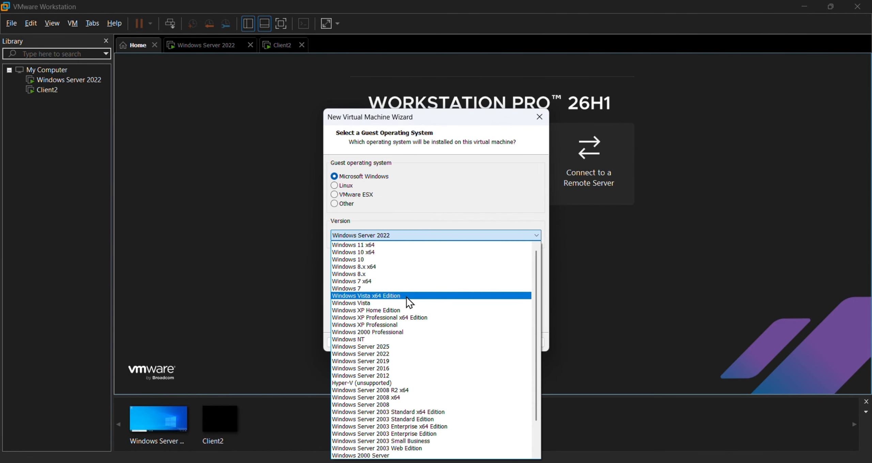
{"action": "left_click", "coordinate": [399, 275]}
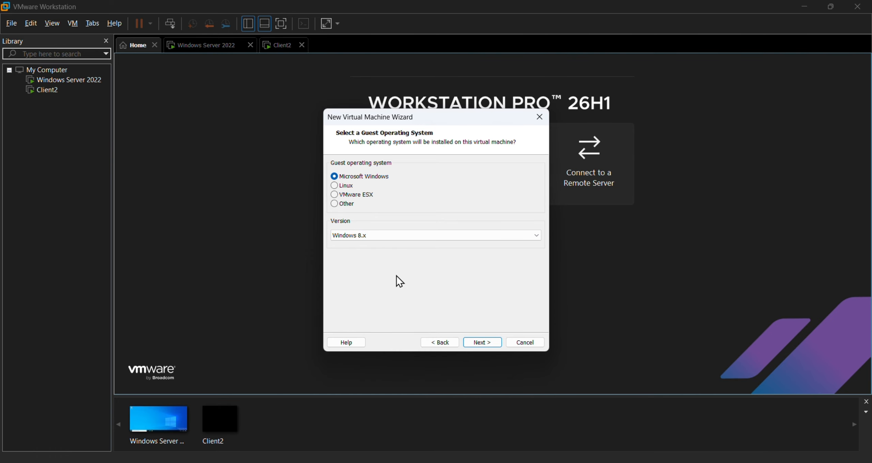
{"action": "left_click", "coordinate": [490, 344]}
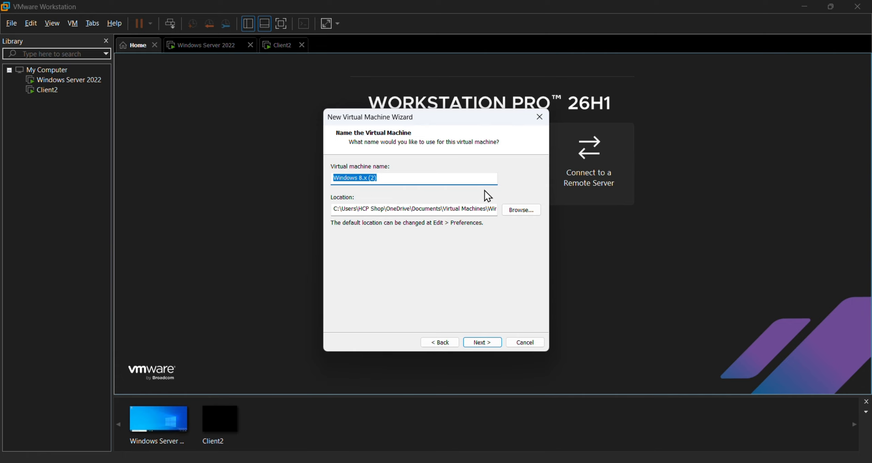
Name the VM Clinet3 and store its 60 GB virtual disk as a single file.
{"action": "type", "text": "Clinet"}
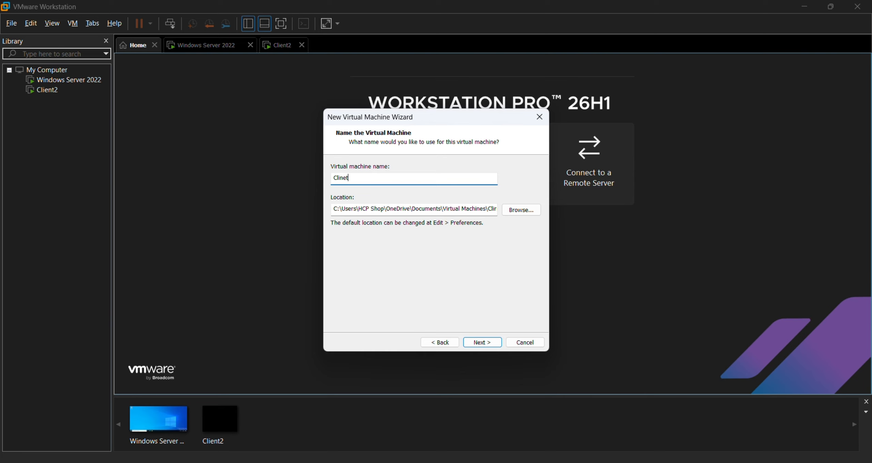
{"action": "type", "text": "3"}
{"action": "key", "text": "Tab"}
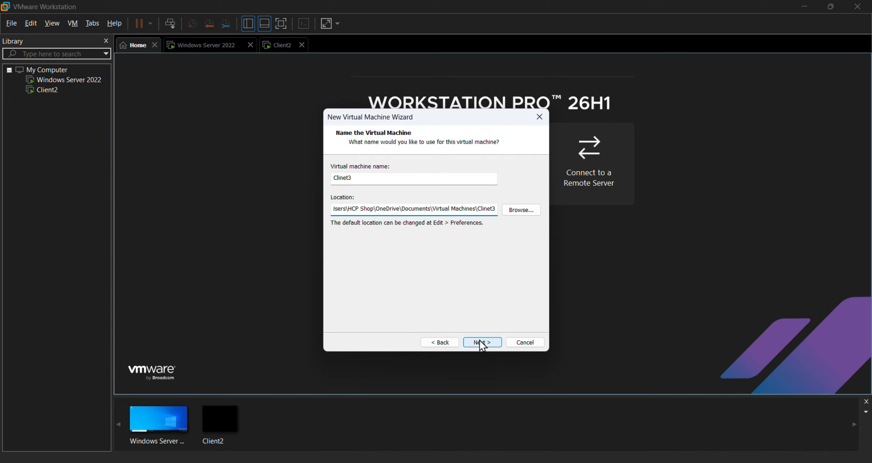
{"action": "left_click", "coordinate": [481, 342]}
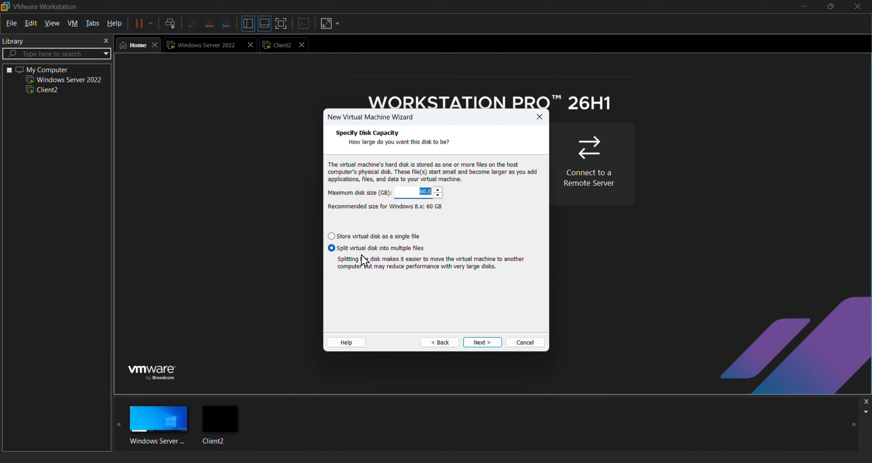
{"action": "left_click", "coordinate": [381, 237]}
{"action": "left_click", "coordinate": [482, 344]}
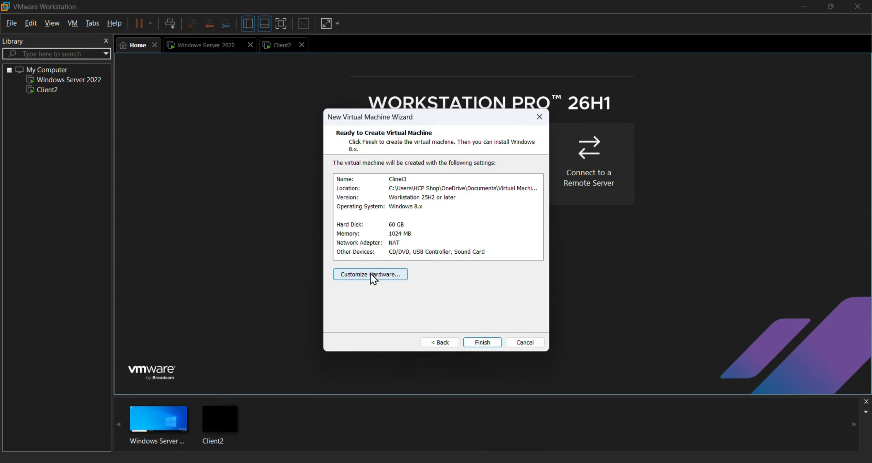
In Customize Hardware, set memory to 2 GB and processors to 2, then show the CD/DVD settings.
{"action": "left_click", "coordinate": [373, 278]}
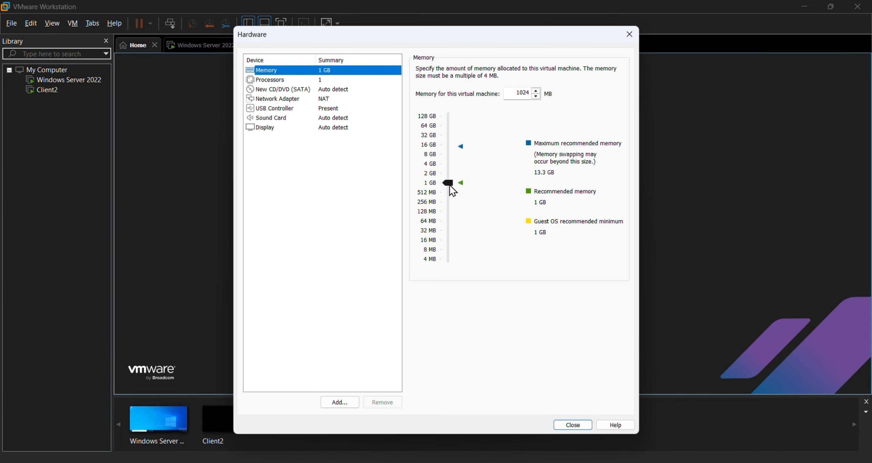
{"action": "left_click_drag", "start_coordinate": [450, 186], "coordinate": [450, 173]}
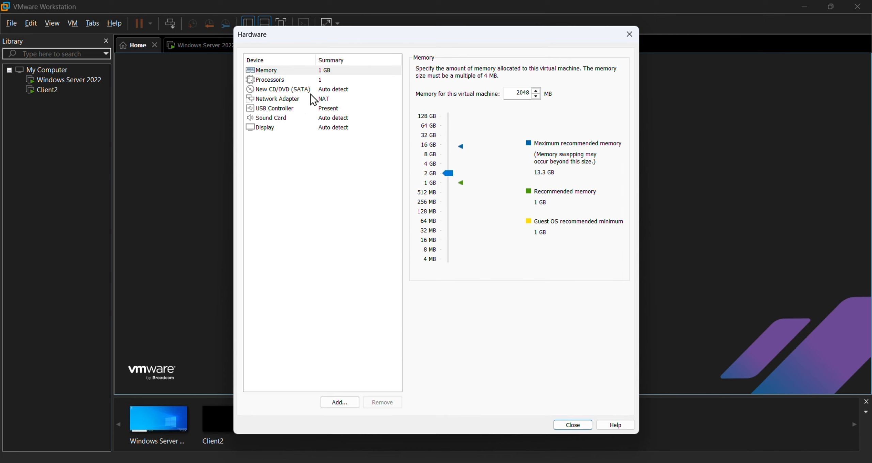
{"action": "left_click", "coordinate": [275, 80]}
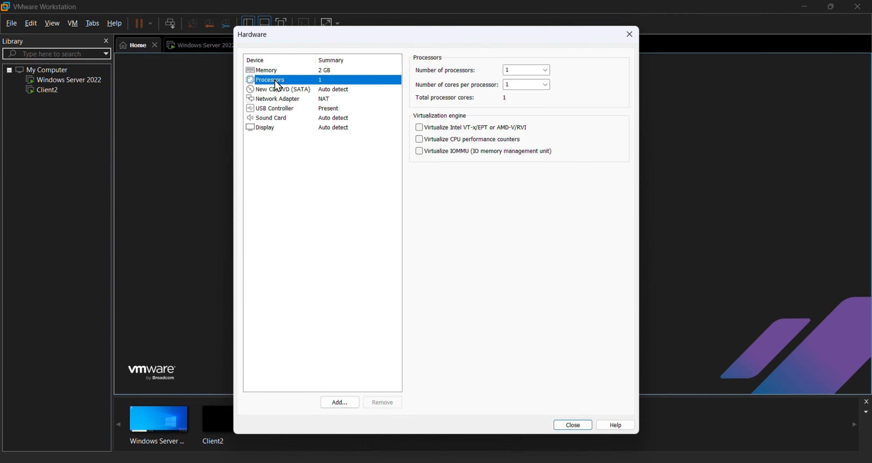
{"action": "left_click", "coordinate": [546, 70]}
{"action": "left_click", "coordinate": [531, 80]}
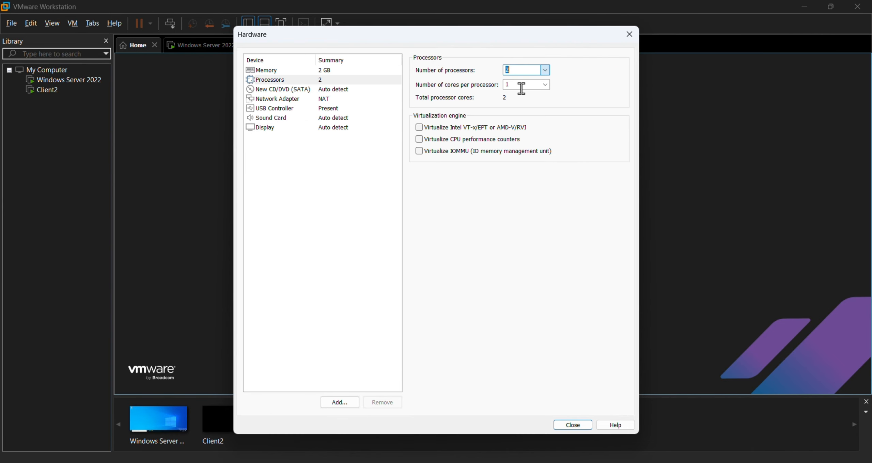
{"action": "left_click", "coordinate": [515, 70]}
{"action": "left_click", "coordinate": [348, 92]}
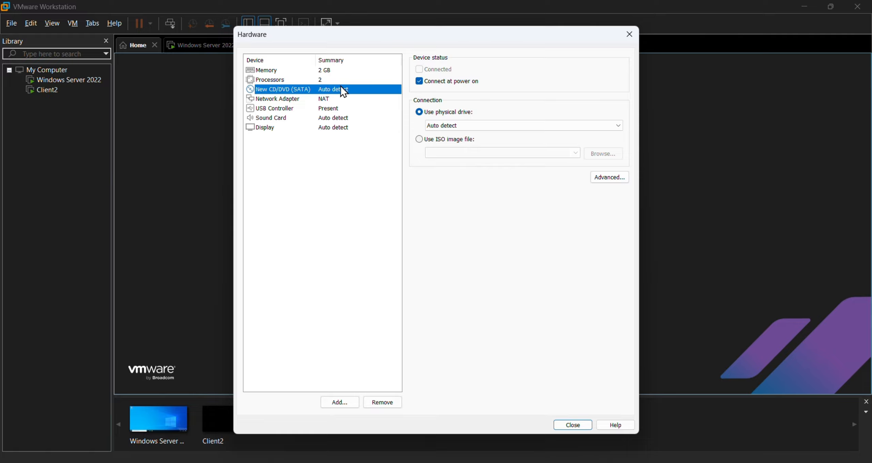
Point the CD/DVD drive at the Win8.1_English_x64.iso image file.
{"action": "left_click", "coordinate": [422, 139]}
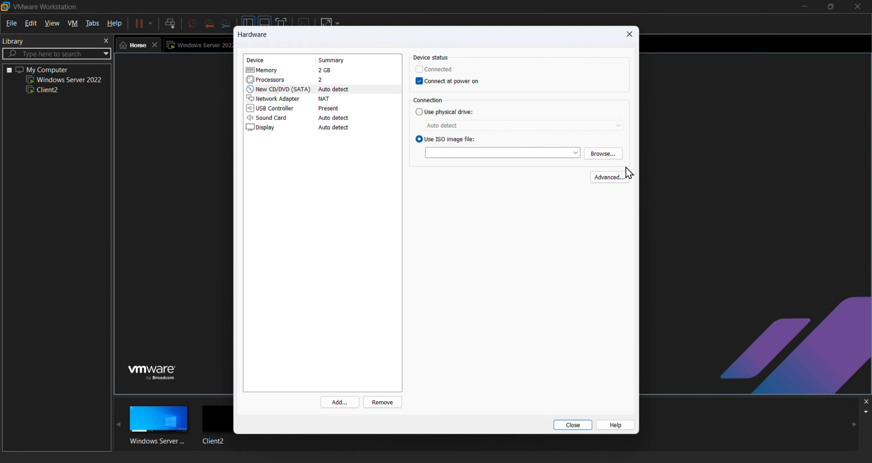
{"action": "left_click", "coordinate": [606, 158]}
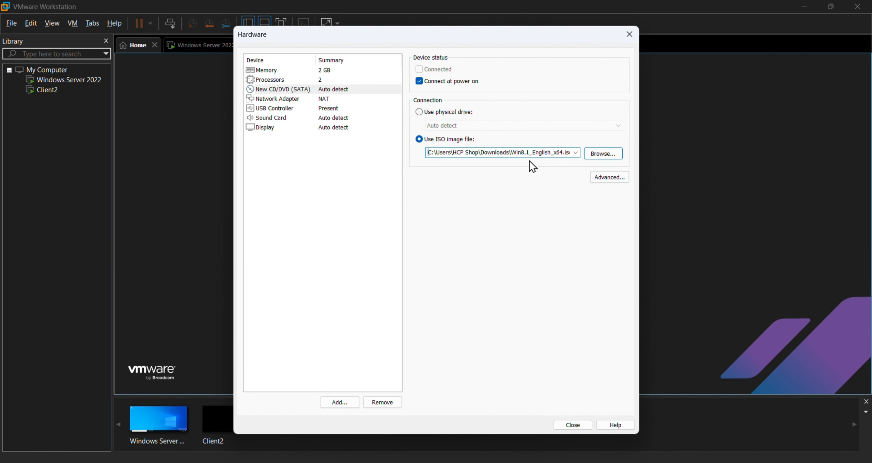
{"action": "left_click_drag", "start_coordinate": [513, 154], "coordinate": [580, 152]}
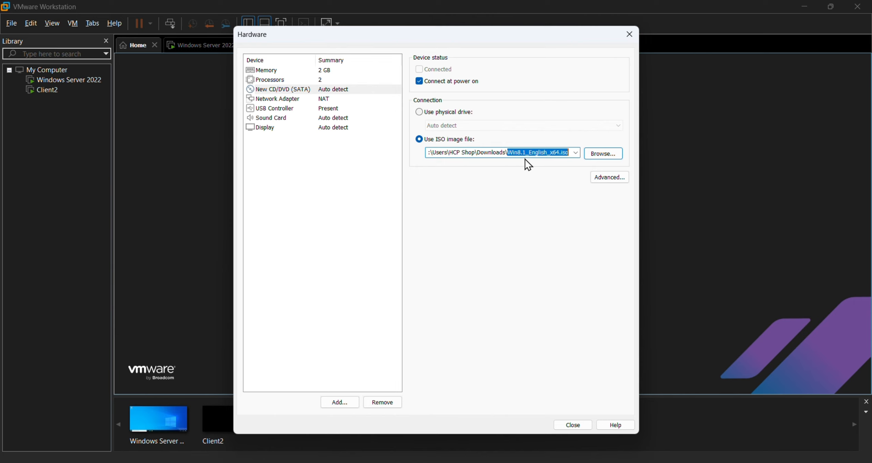
{"action": "left_click", "coordinate": [567, 149]}
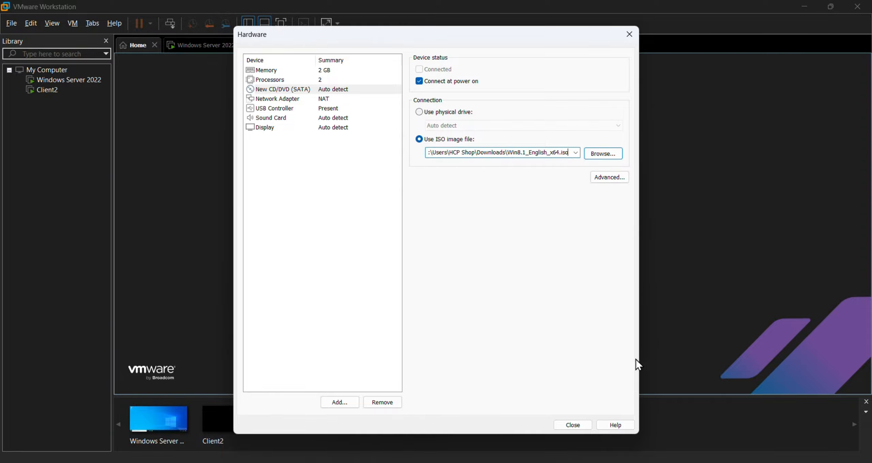
Switch the network adapter to Custom (VMnet0), review USB, sound and display, and close the hardware settings.
{"action": "left_click", "coordinate": [330, 98]}
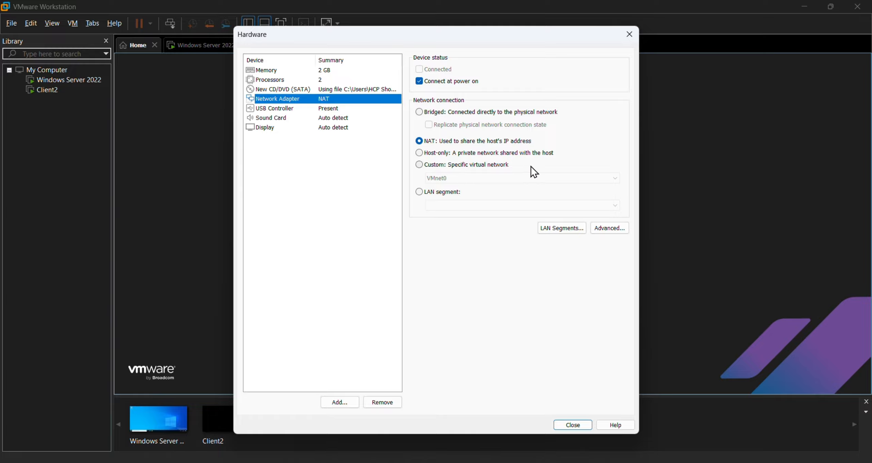
{"action": "left_click", "coordinate": [477, 167]}
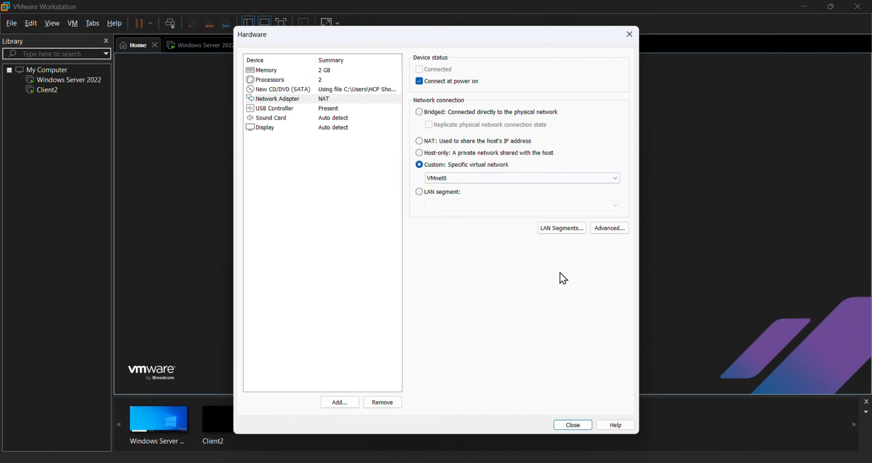
{"action": "left_click", "coordinate": [286, 109]}
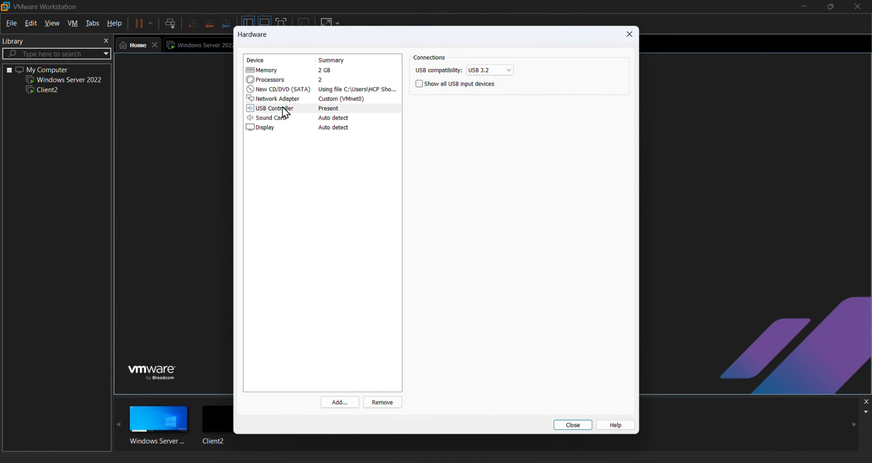
{"action": "left_click", "coordinate": [332, 119]}
{"action": "left_click", "coordinate": [332, 128]}
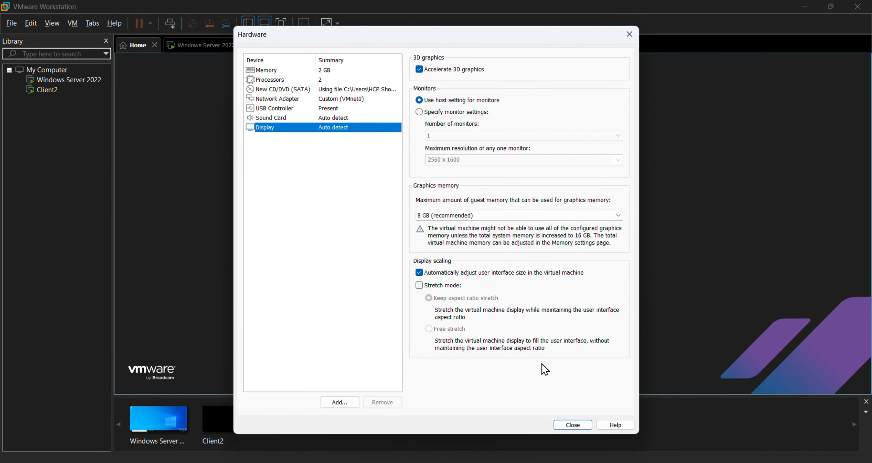
{"action": "left_click", "coordinate": [569, 425]}
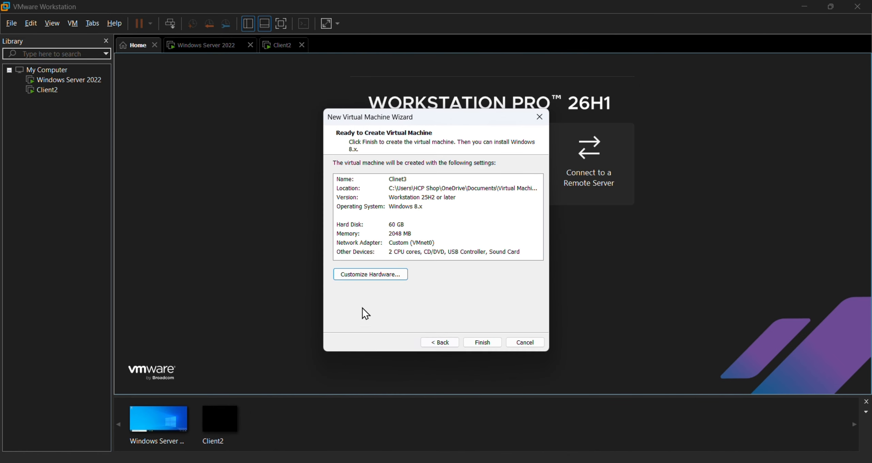
Finish creating Clinet3 and power it on to boot Windows Setup from the ISO.
{"action": "left_click", "coordinate": [483, 342]}
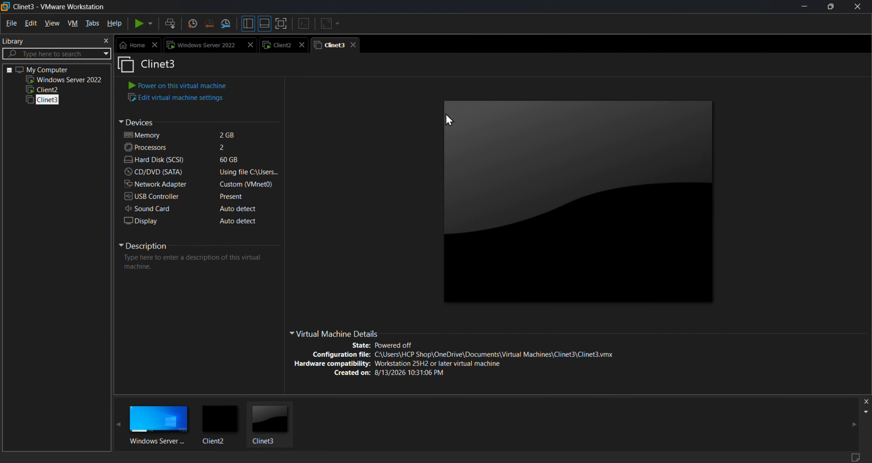
{"action": "left_click", "coordinate": [139, 88]}
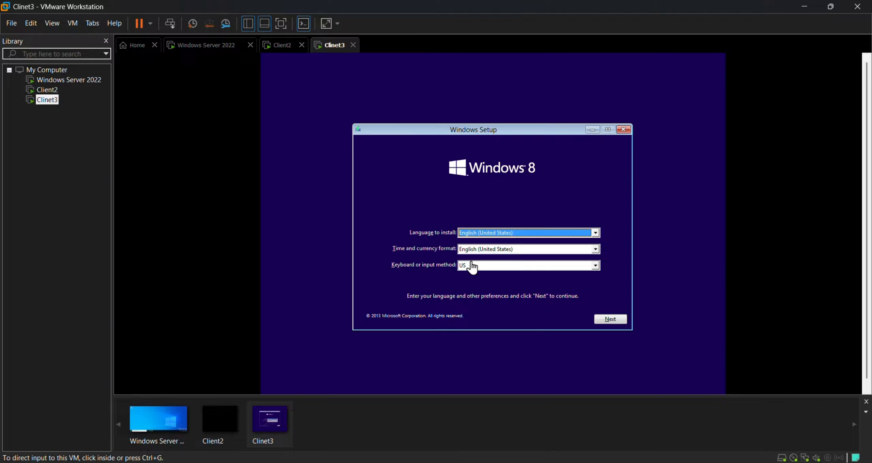
Keep English (United States) with the US keyboard in Windows Setup and choose Install now.
{"action": "left_click", "coordinate": [499, 269]}
{"action": "left_click", "coordinate": [505, 265]}
{"action": "left_click", "coordinate": [505, 265]}
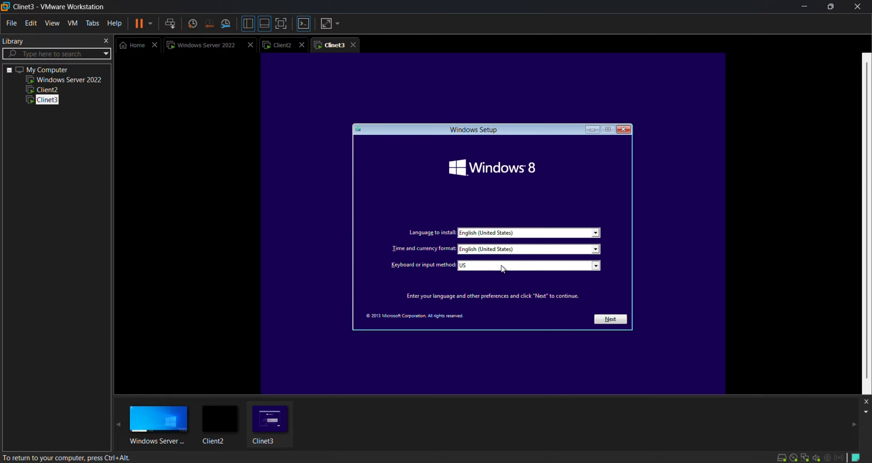
{"action": "left_click", "coordinate": [504, 266]}
{"action": "left_click", "coordinate": [504, 267]}
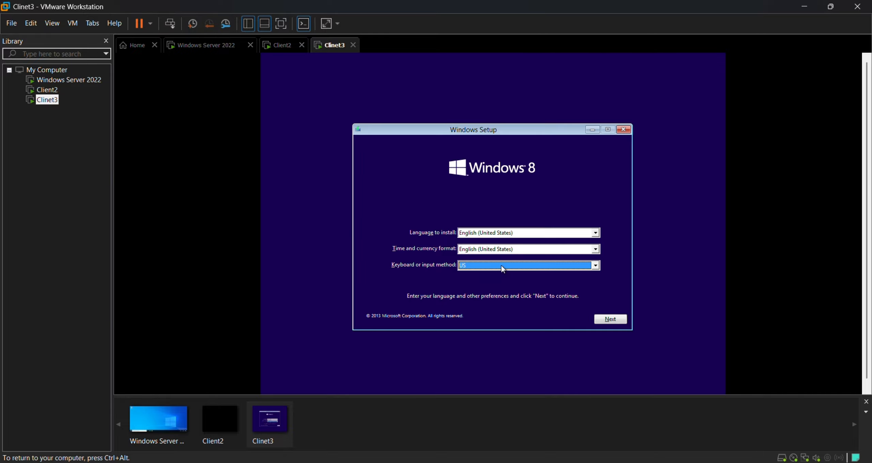
{"action": "left_click", "coordinate": [611, 321]}
{"action": "left_click", "coordinate": [494, 236]}
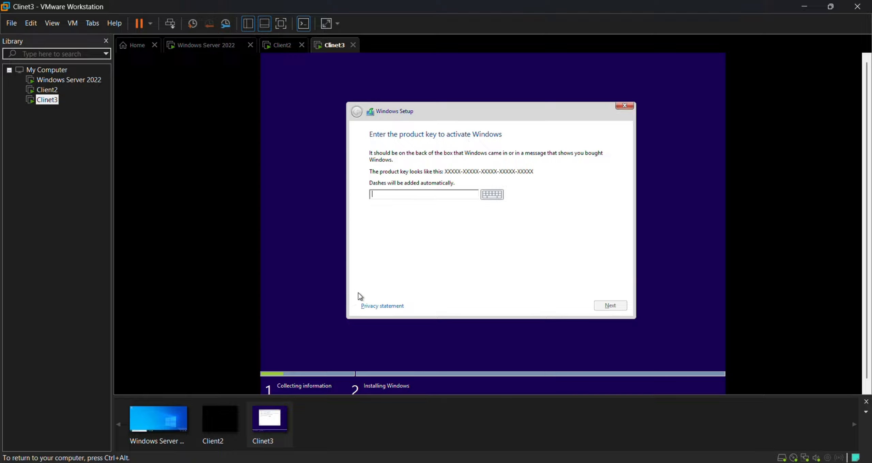
Release the VM with Ctrl+Alt and switch to the Chrome window showing the archive.org page.
{"action": "key", "text": "ctrl+alt"}
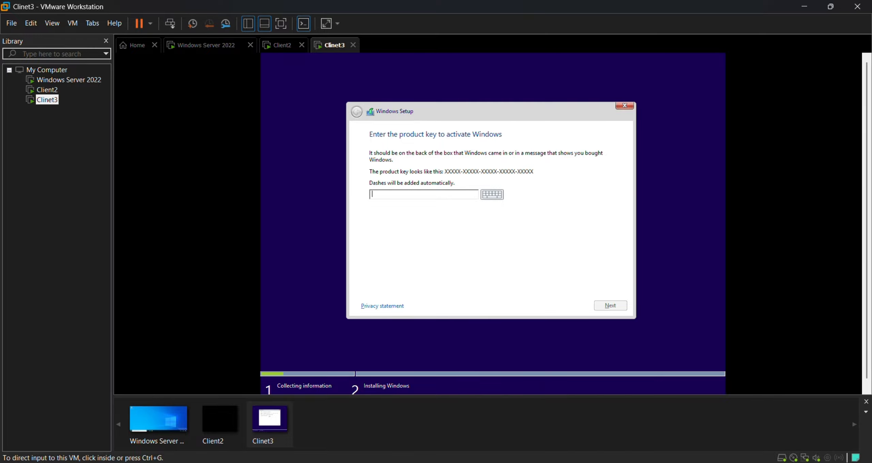
{"action": "key", "text": "alt+Tab"}
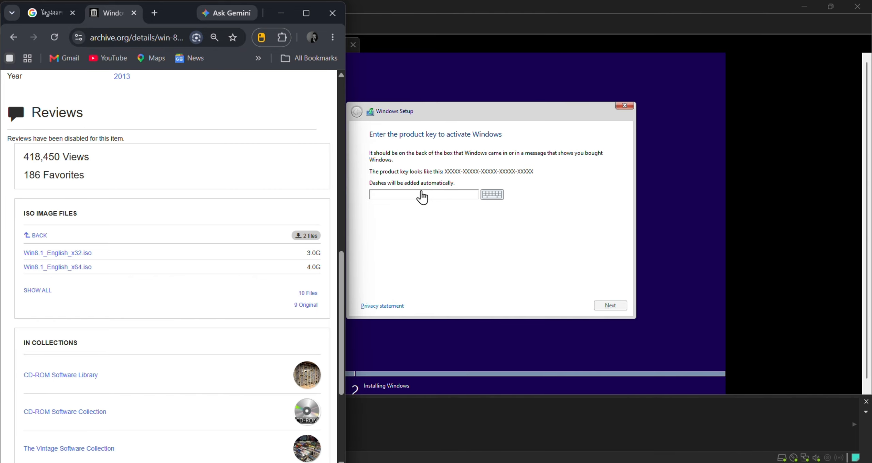
Search Google for 'windows 8 product keys education' in a new Chrome tab.
{"action": "left_click", "coordinate": [153, 14]}
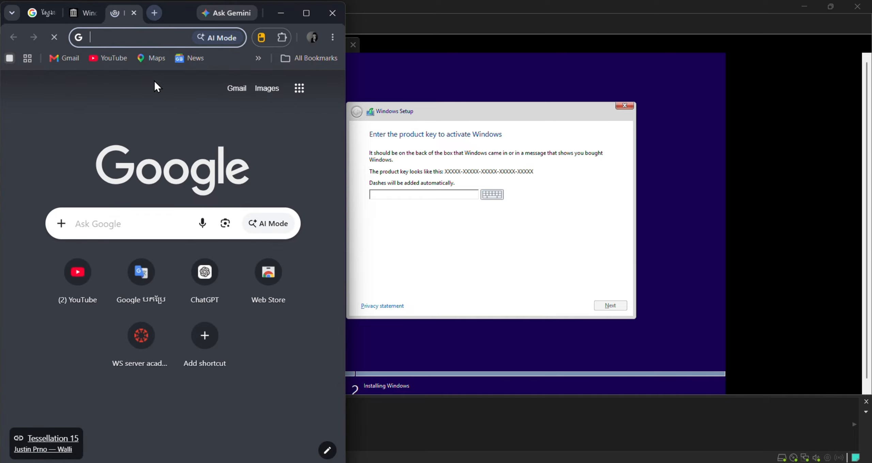
{"action": "left_click", "coordinate": [136, 29]}
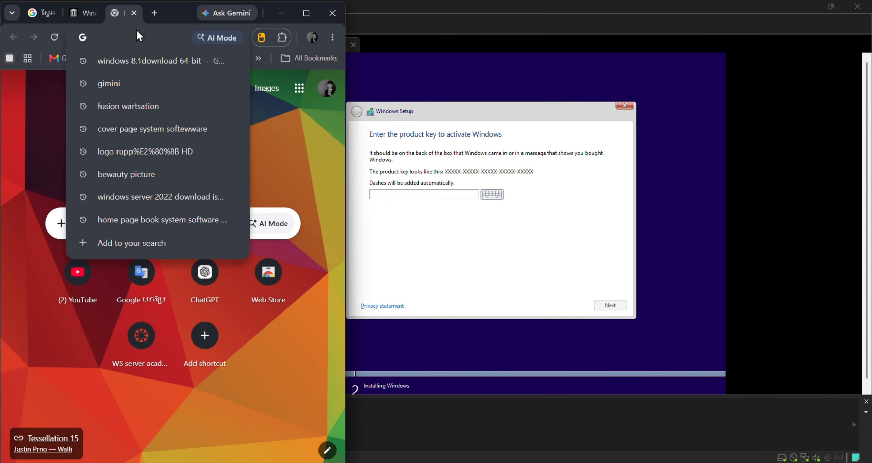
{"action": "type", "text": "wo"}
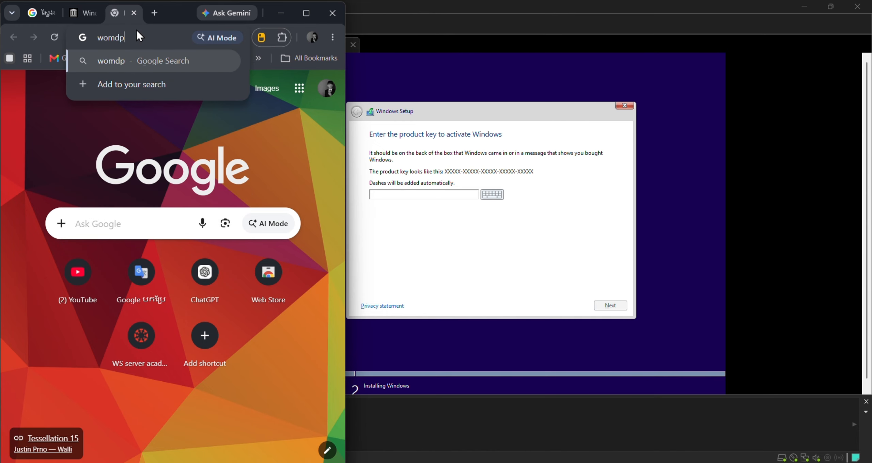
{"action": "key", "text": "BackSpace"}
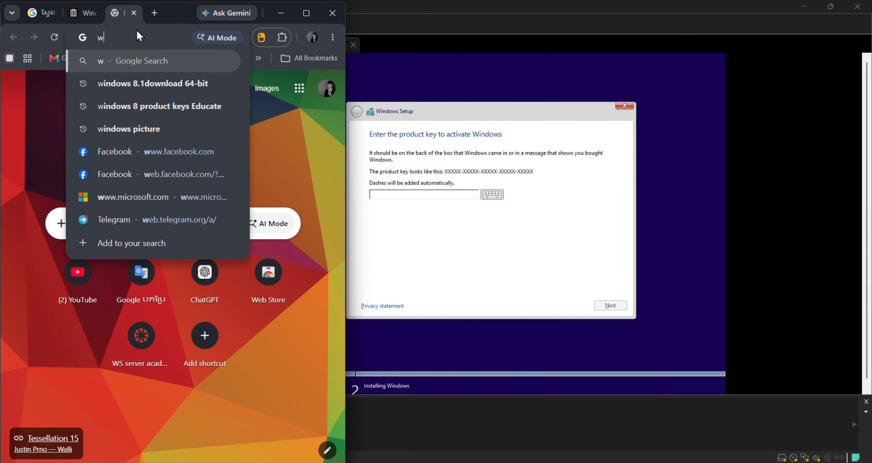
{"action": "type", "text": "indo"}
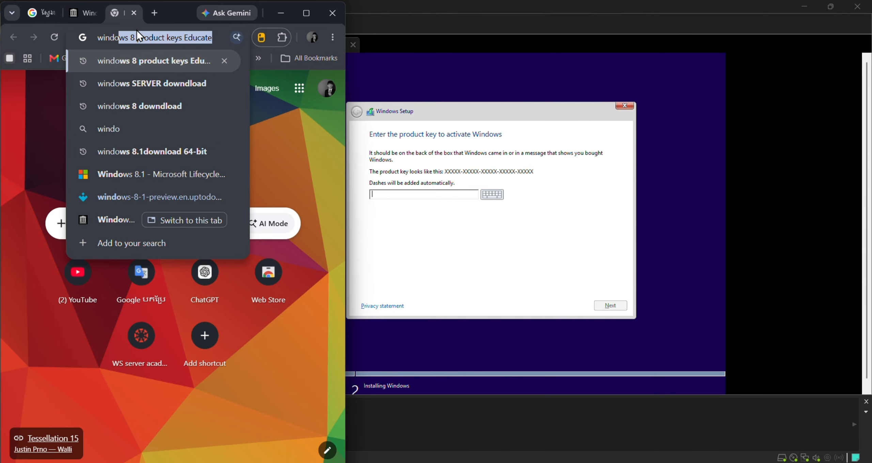
{"action": "type", "text": "ws 8 pro"}
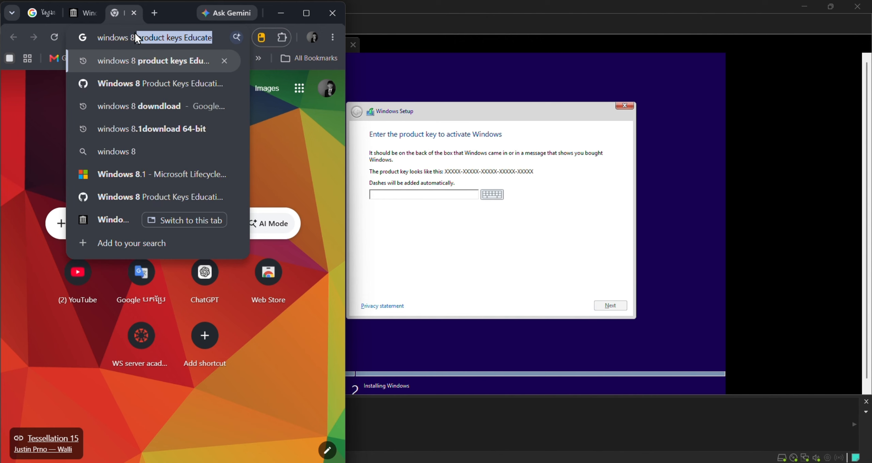
{"action": "type", "text": "du"}
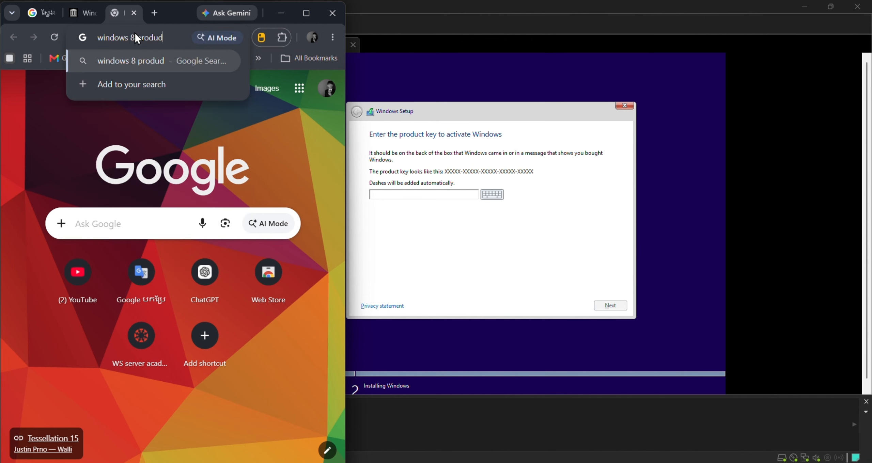
{"action": "type", "text": "ct "}
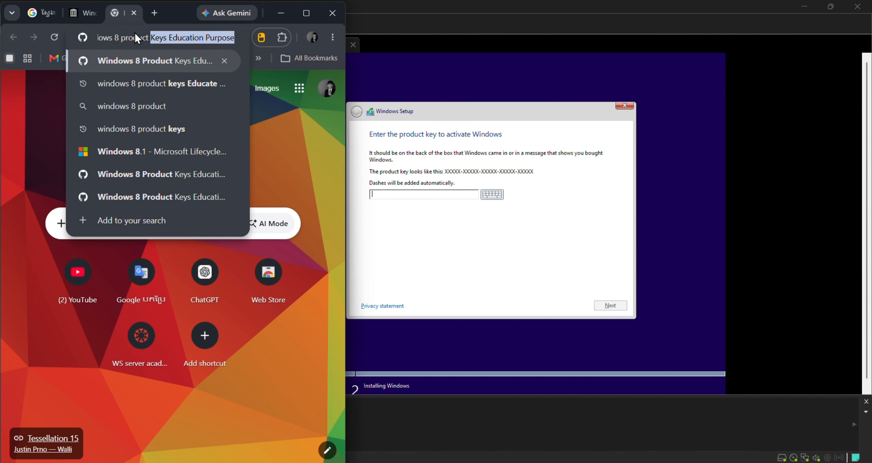
{"action": "type", "text": "key"}
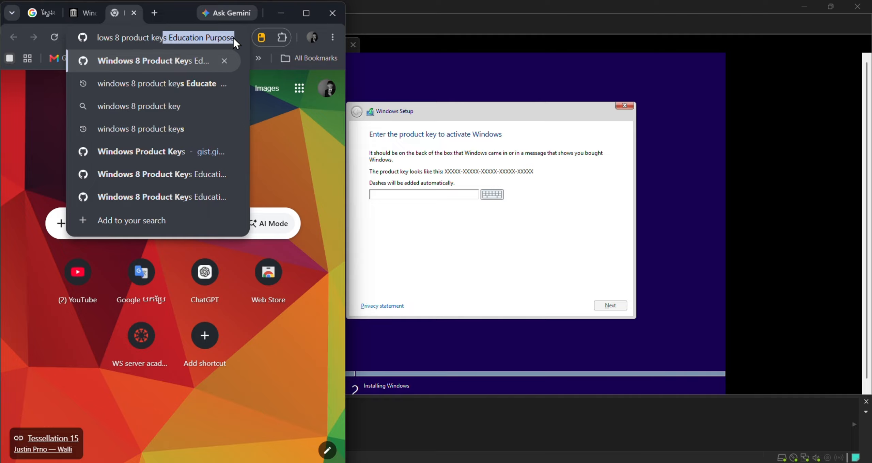
{"action": "type", "text": "s "}
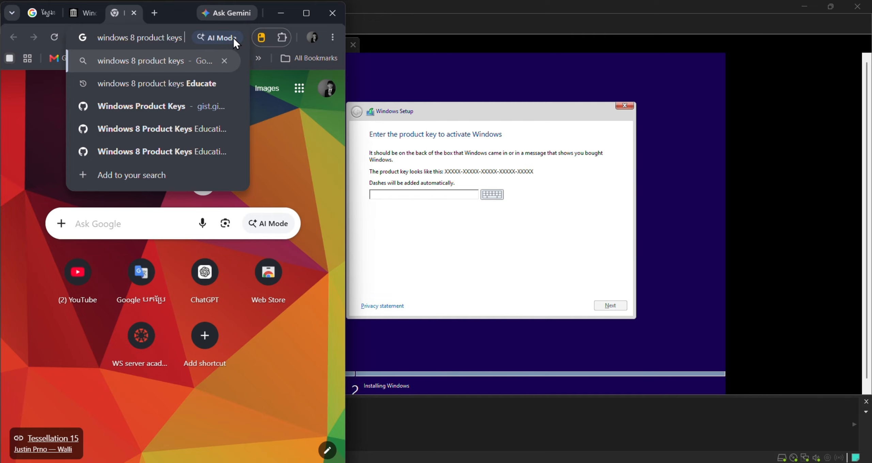
{"action": "type", "text": "edua"}
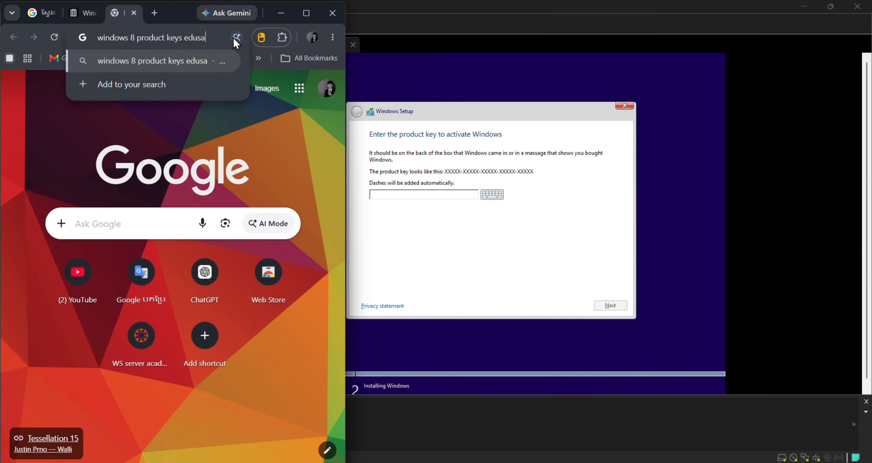
{"action": "key", "text": "BackSpace"}
{"action": "type", "text": "cation"}
{"action": "key", "text": "Return"}
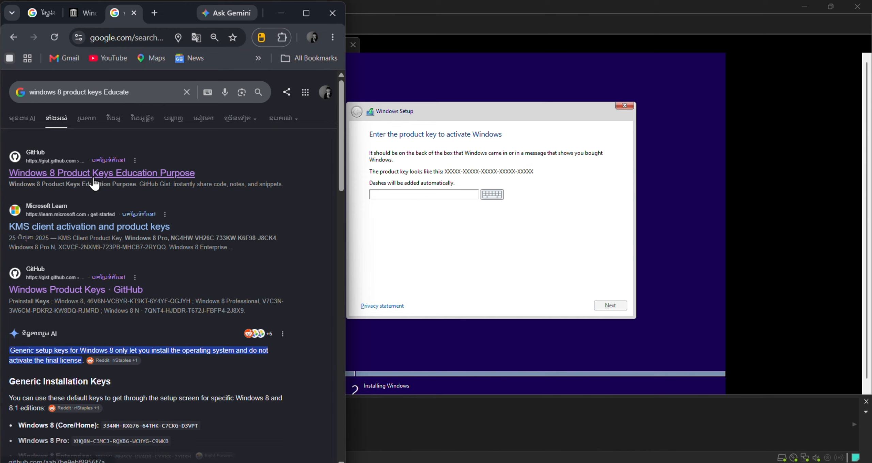
Open the GitHub gist 'Windows 8 Product Keys Education Purpose' and select the 64-bit key on line 14.
{"action": "left_click", "coordinate": [117, 174]}
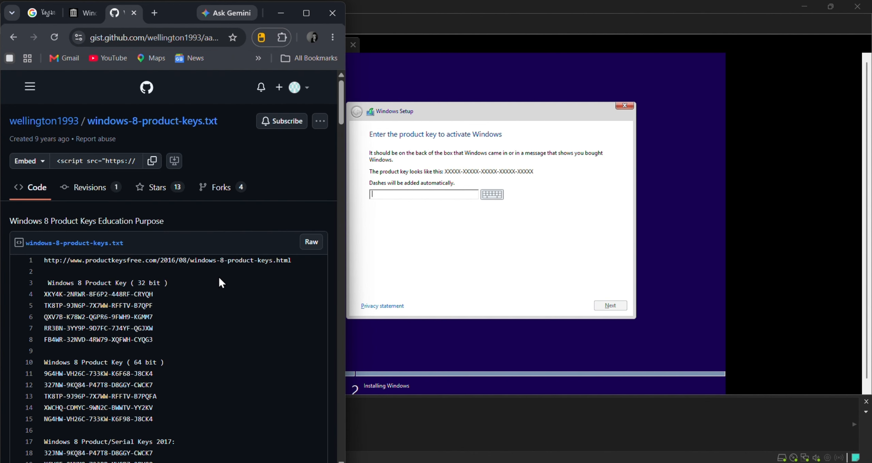
{"action": "left_click_drag", "start_coordinate": [44, 283], "coordinate": [176, 288]}
{"action": "left_click", "coordinate": [175, 282]}
{"action": "scroll", "coordinate": [174, 283], "scroll_direction": "down", "scroll_amount": 3}
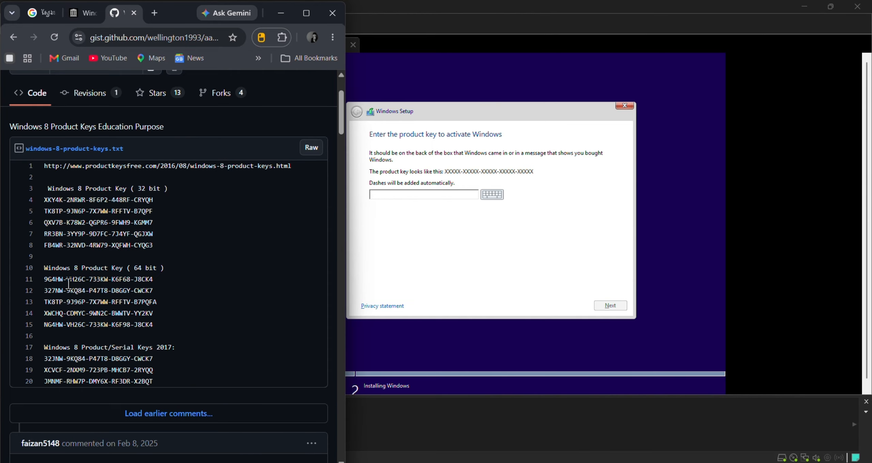
{"action": "left_click_drag", "start_coordinate": [43, 268], "coordinate": [172, 270]}
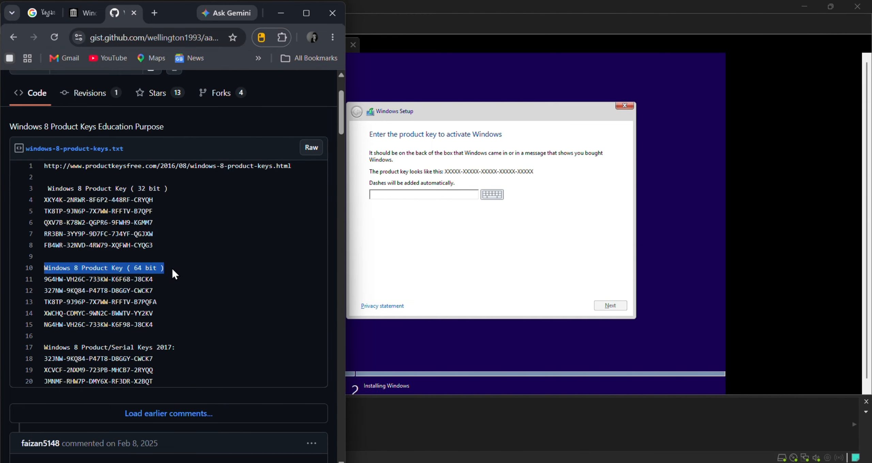
{"action": "left_click", "coordinate": [170, 270]}
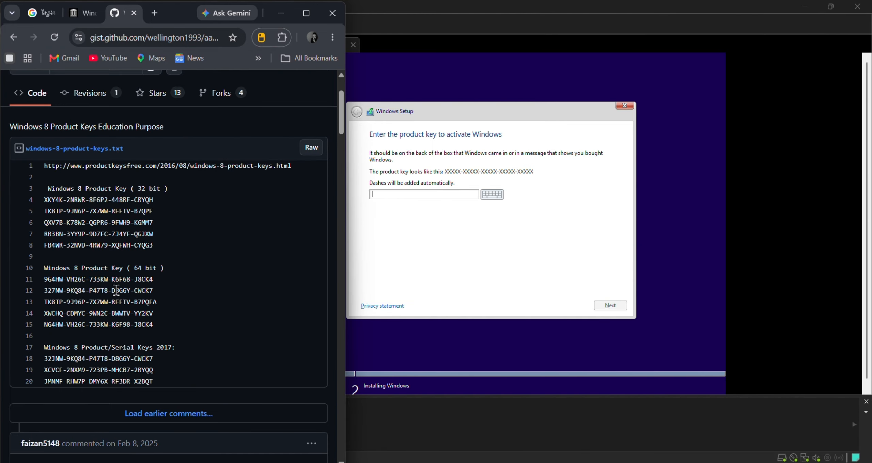
{"action": "left_click_drag", "start_coordinate": [154, 312], "coordinate": [45, 314]}
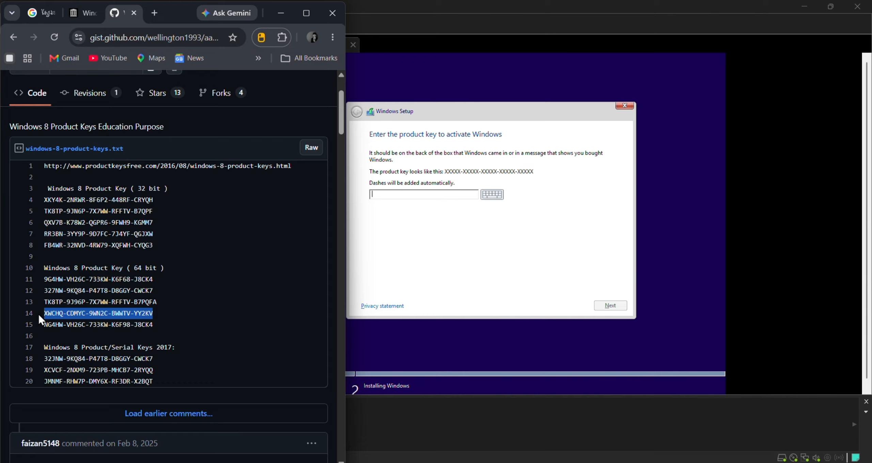
{"action": "left_click", "coordinate": [51, 313]}
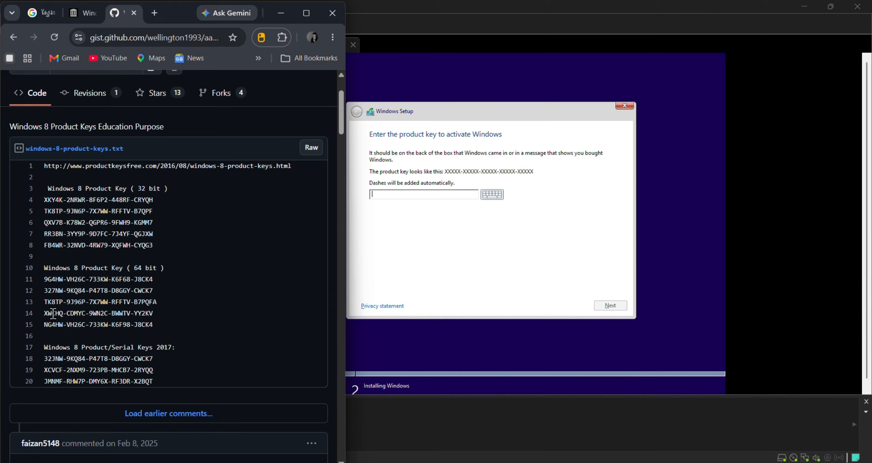
{"action": "left_click_drag", "start_coordinate": [45, 313], "coordinate": [153, 317]}
{"action": "key", "text": "ctrl+c"}
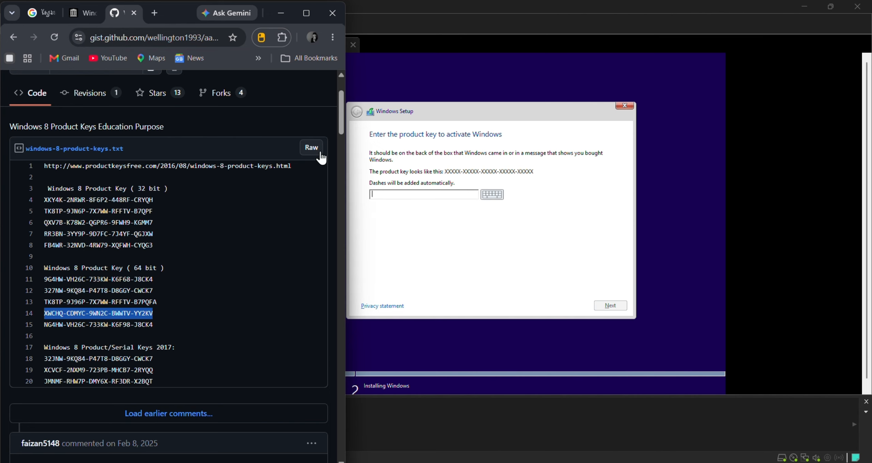
Paste the copied product key into Clinet3's Windows Setup and submit it.
{"action": "left_click", "coordinate": [379, 18]}
{"action": "key", "text": "ctrl+v"}
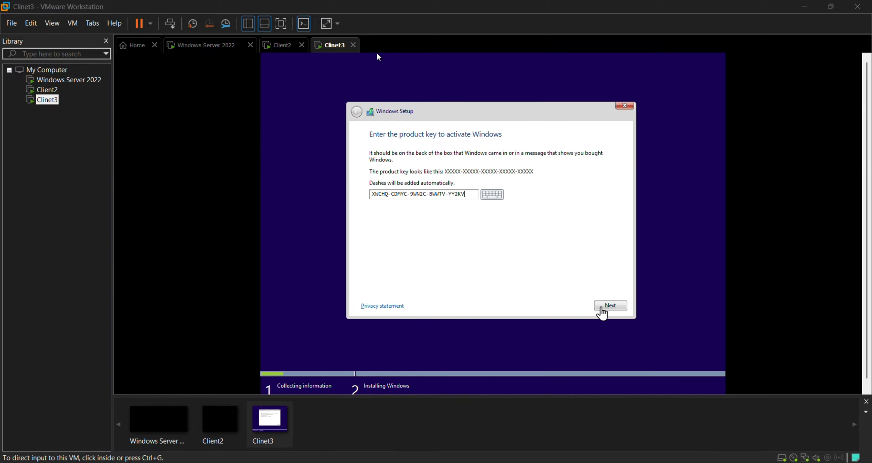
{"action": "left_click", "coordinate": [377, 55]}
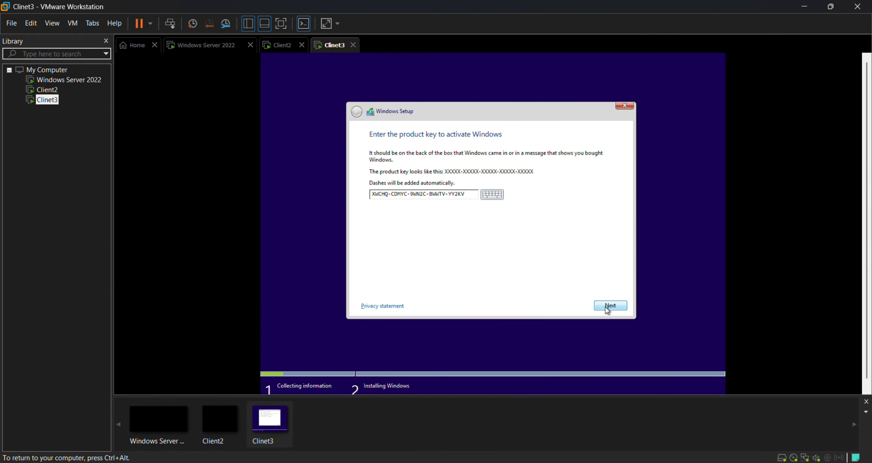
{"action": "left_click", "coordinate": [610, 306]}
Switch the Clinet3 virtual machine to full-screen view with input captured.
{"action": "key", "text": "ctrl+alt"}
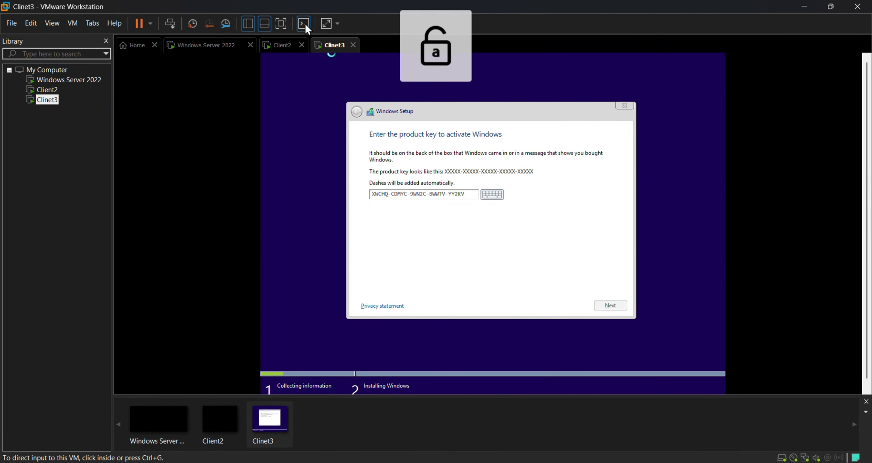
{"action": "left_click", "coordinate": [282, 24]}
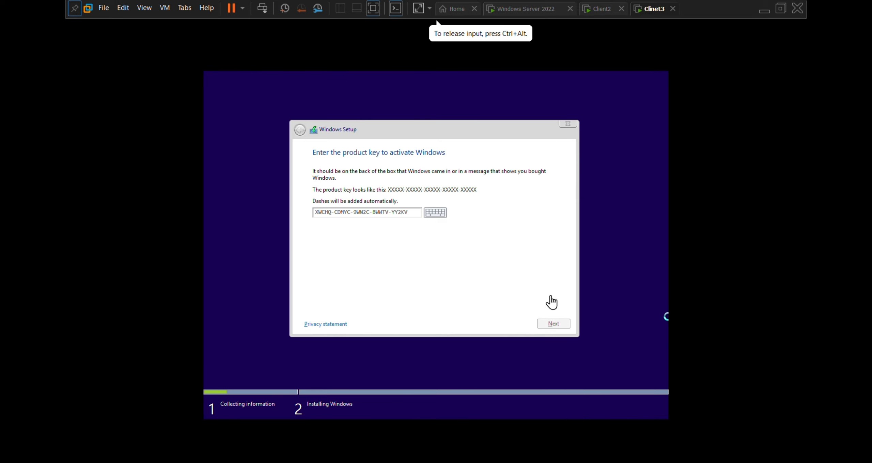
{"action": "left_click", "coordinate": [520, 296]}
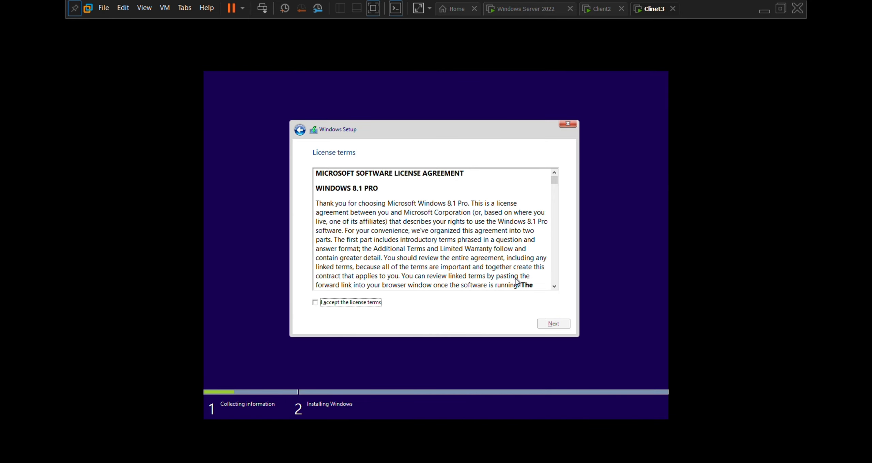
Accept the license, install Windows (Custom) onto Drive 0 Unallocated Space, then leave full screen.
{"action": "left_click", "coordinate": [318, 305]}
{"action": "left_click", "coordinate": [546, 328]}
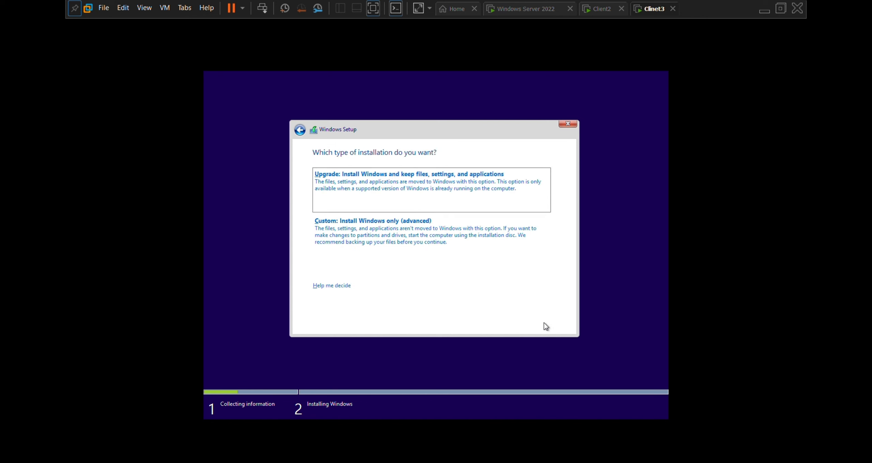
{"action": "left_click", "coordinate": [454, 236]}
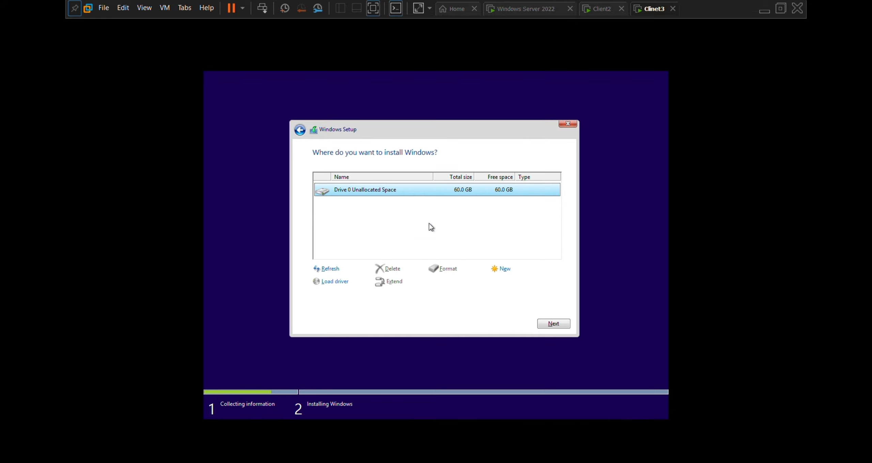
{"action": "left_click", "coordinate": [550, 324]}
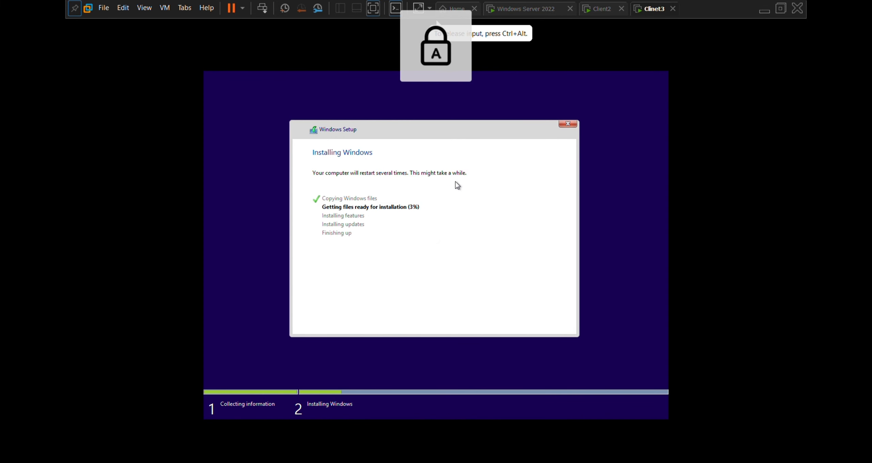
{"action": "left_click", "coordinate": [373, 8]}
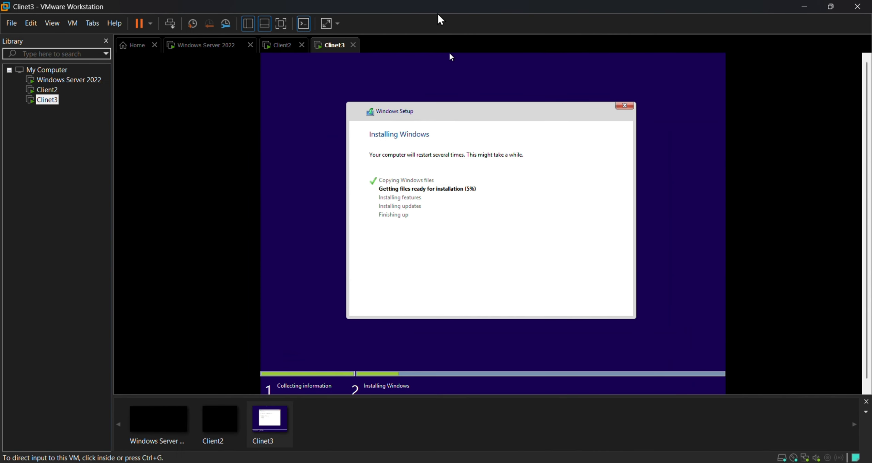
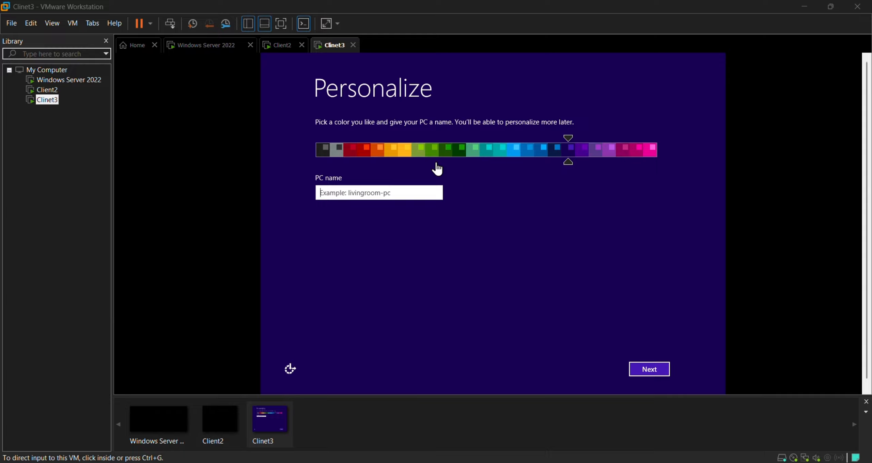
Enter Client3-PC as Clinet3's PC name and continue to the Express settings page.
{"action": "left_click", "coordinate": [422, 188]}
{"action": "type", "text": "C"}
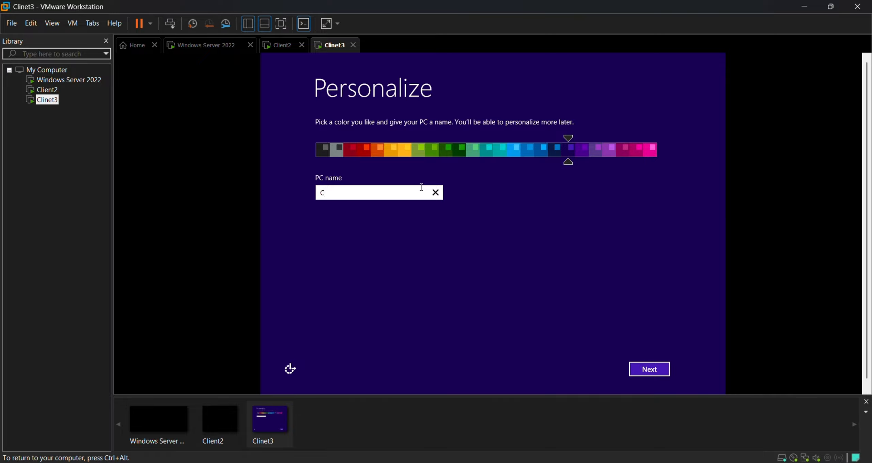
{"action": "type", "text": "lient"}
{"action": "key", "text": "ctrl+alt"}
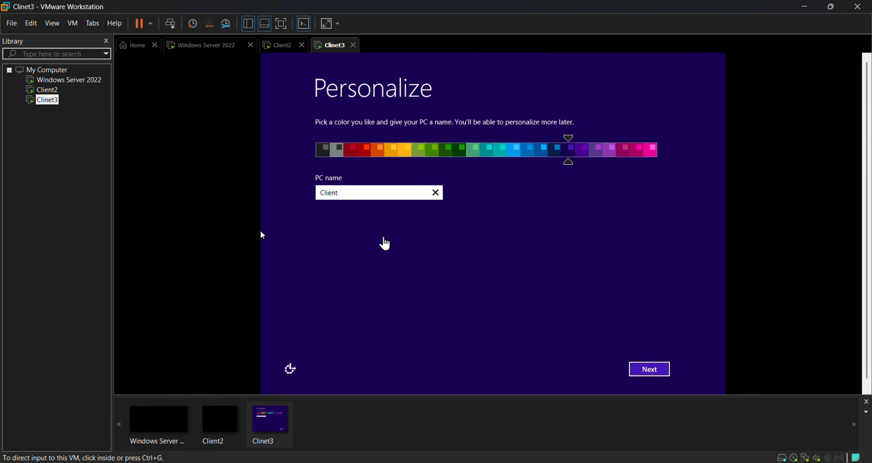
{"action": "left_click", "coordinate": [261, 232]}
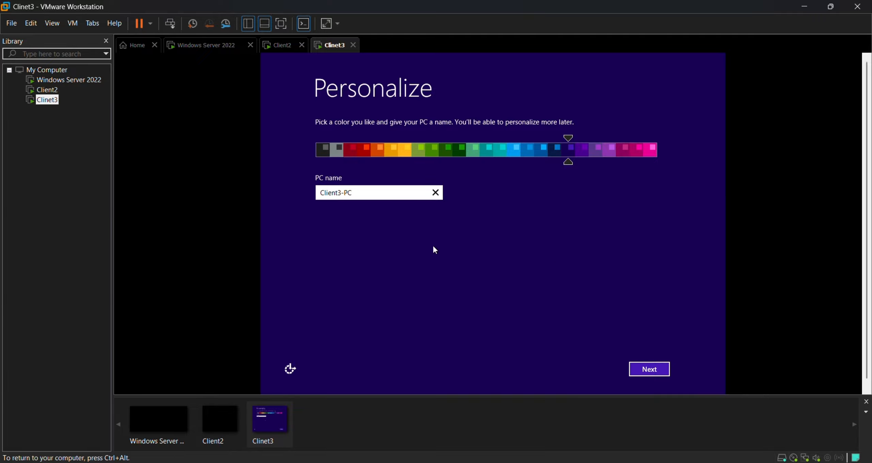
{"action": "left_click", "coordinate": [659, 370]}
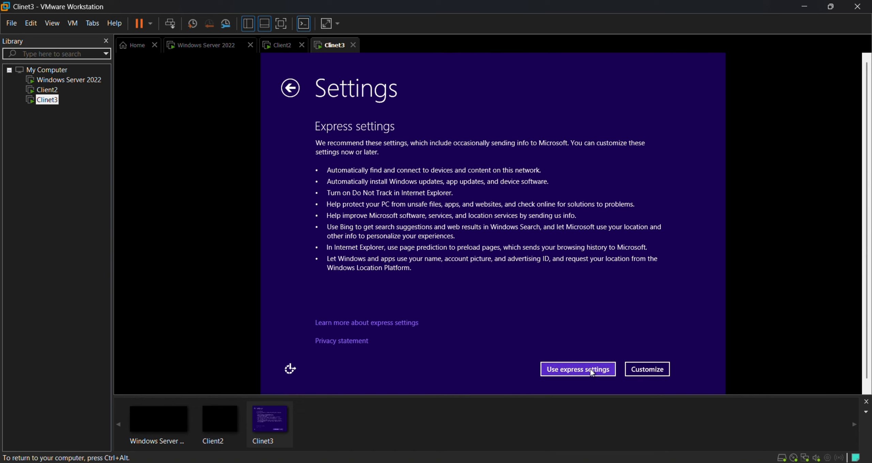
Accept the express settings and choose to create a local account instead.
{"action": "left_click", "coordinate": [561, 369]}
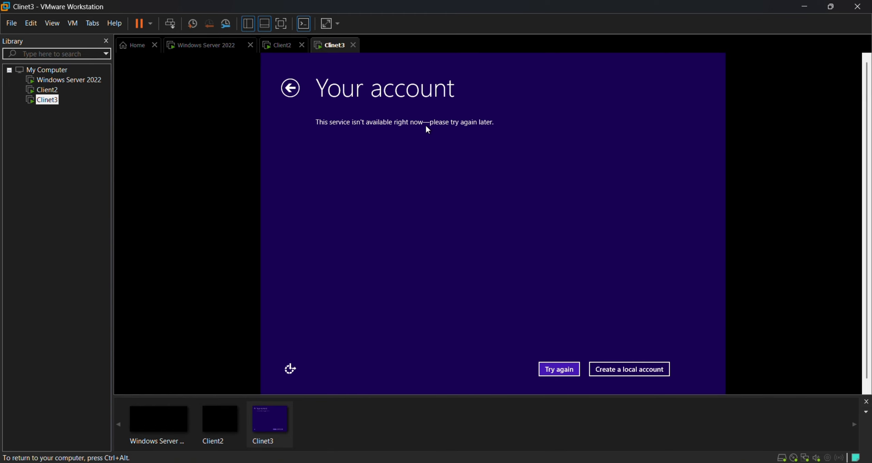
{"action": "left_click", "coordinate": [630, 372]}
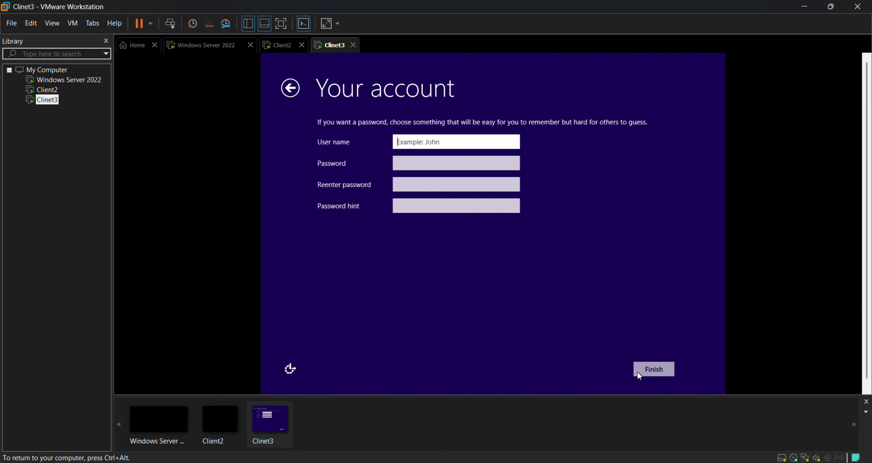
Fill in the local account's user name, password, password confirmation and hint, then finish.
{"action": "left_click", "coordinate": [639, 375]}
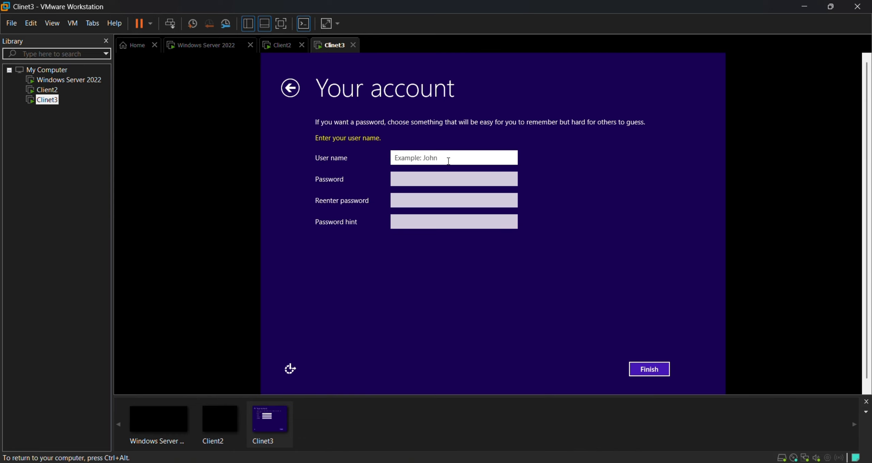
{"action": "left_click", "coordinate": [449, 161]}
{"action": "type", "text": "Jonh"}
{"action": "left_click", "coordinate": [440, 177]}
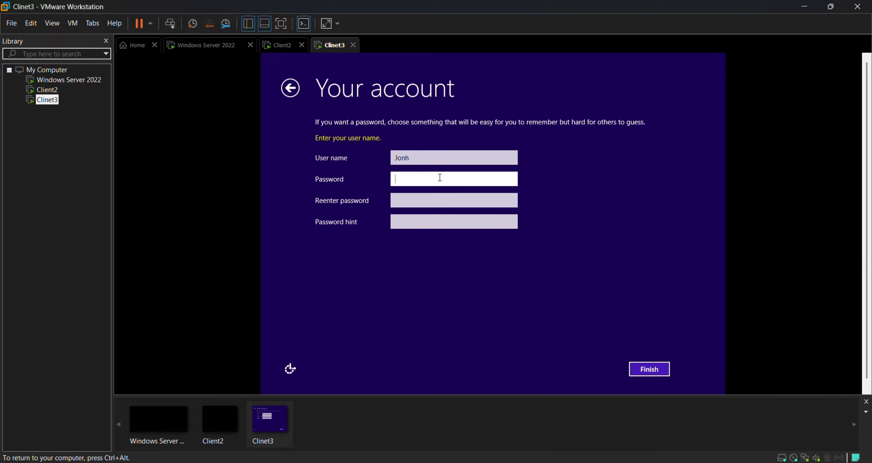
{"action": "left_click", "coordinate": [437, 201]}
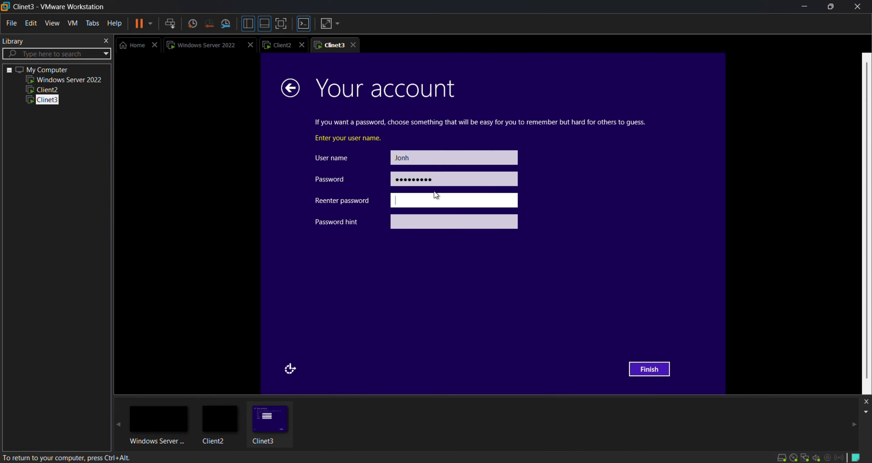
{"action": "left_click", "coordinate": [448, 220]}
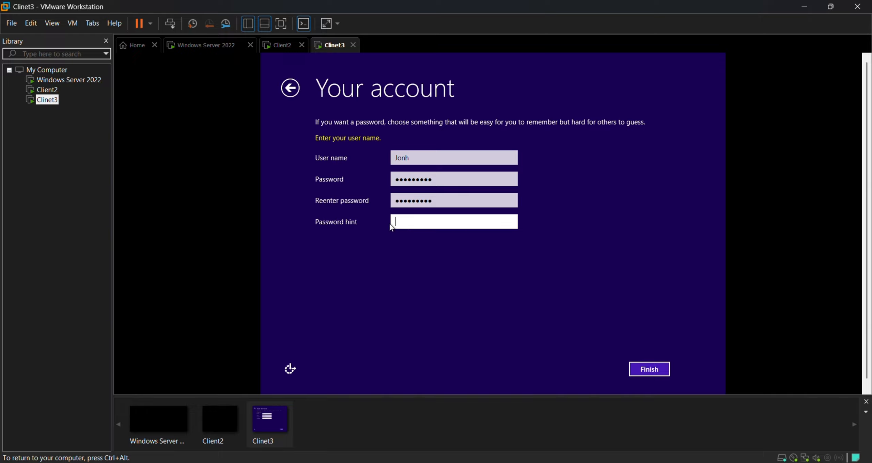
{"action": "left_click", "coordinate": [652, 370]}
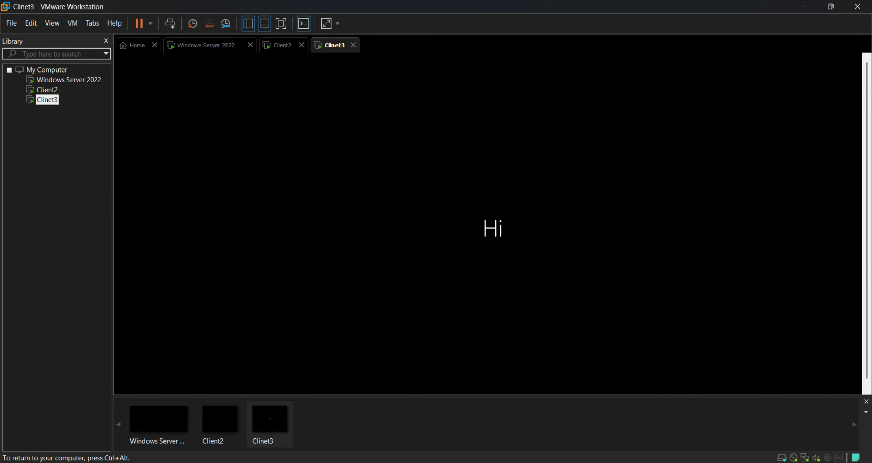
Wait for Windows 8.1 setup to finish on Clinet3 until its desktop appears.
{"action": "key", "text": "ctrl+alt"}
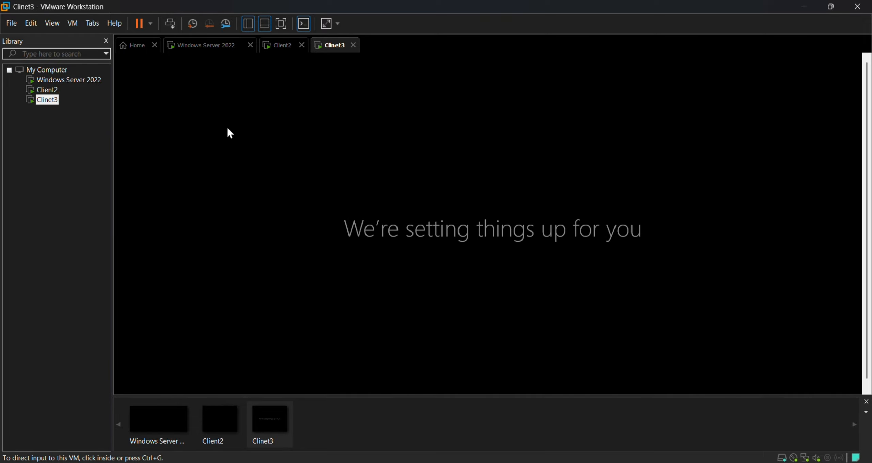
{"action": "left_click", "coordinate": [227, 128]}
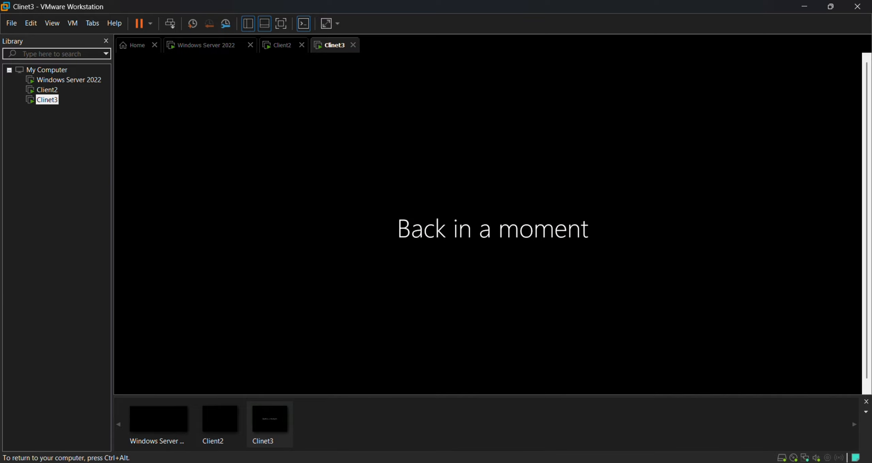
{"action": "key", "text": "ctrl+alt"}
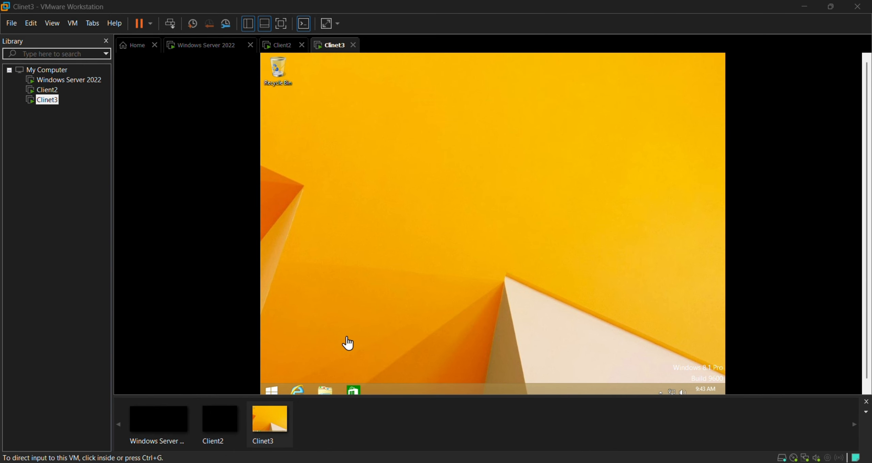
Search 'control p' from Clinet3's Start screen and open Control Panel.
{"action": "left_click", "coordinate": [510, 197]}
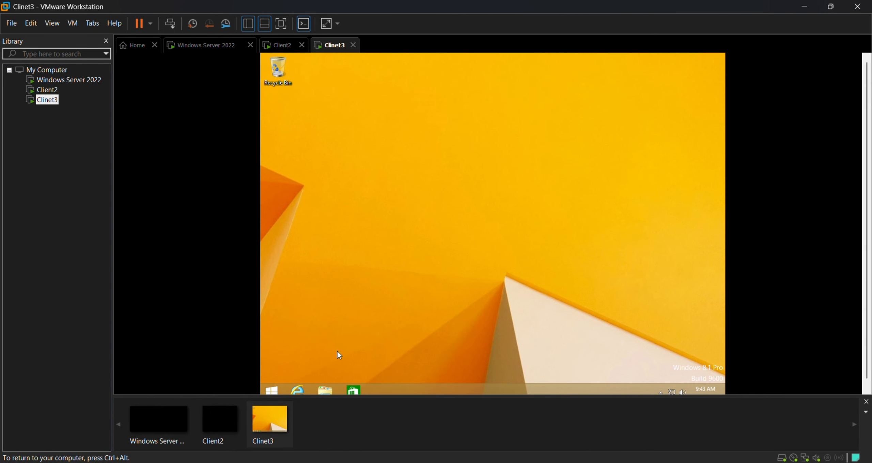
{"action": "left_click", "coordinate": [270, 390]}
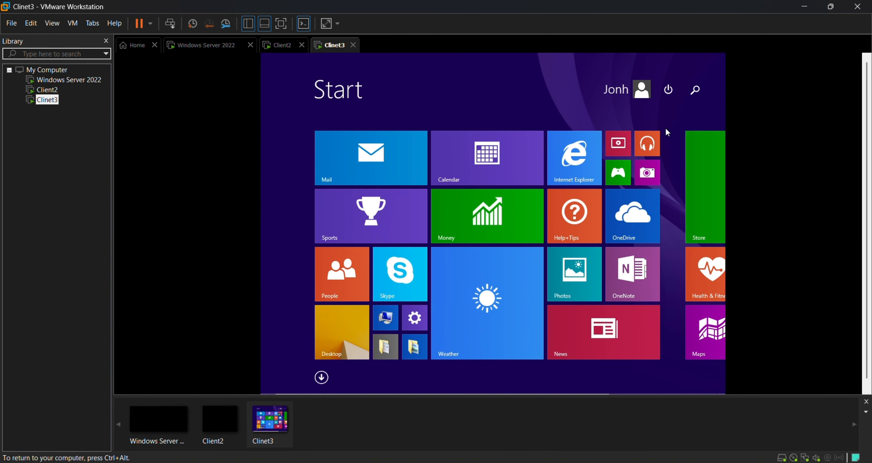
{"action": "type", "text": "c"}
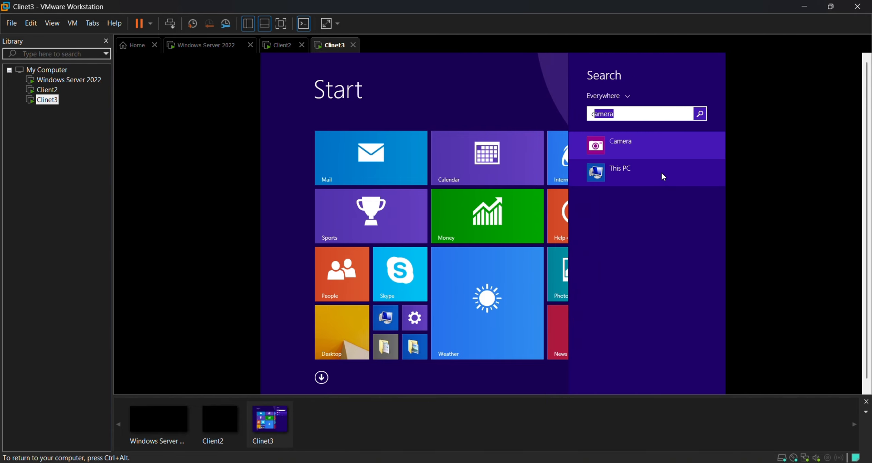
{"action": "type", "text": "ont"}
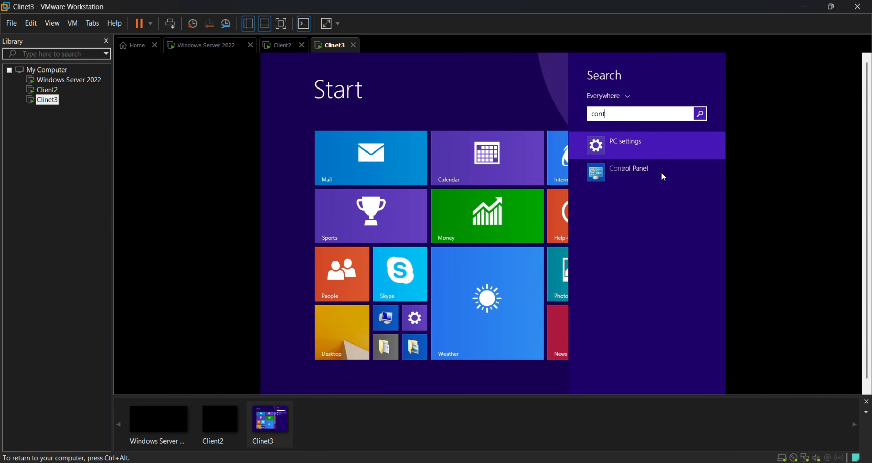
{"action": "type", "text": "ro"}
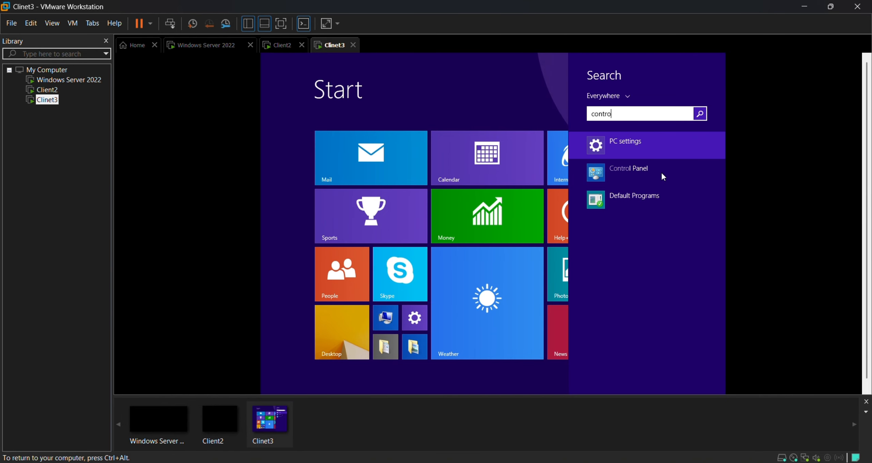
{"action": "type", "text": "l p"}
{"action": "left_click", "coordinate": [629, 171]}
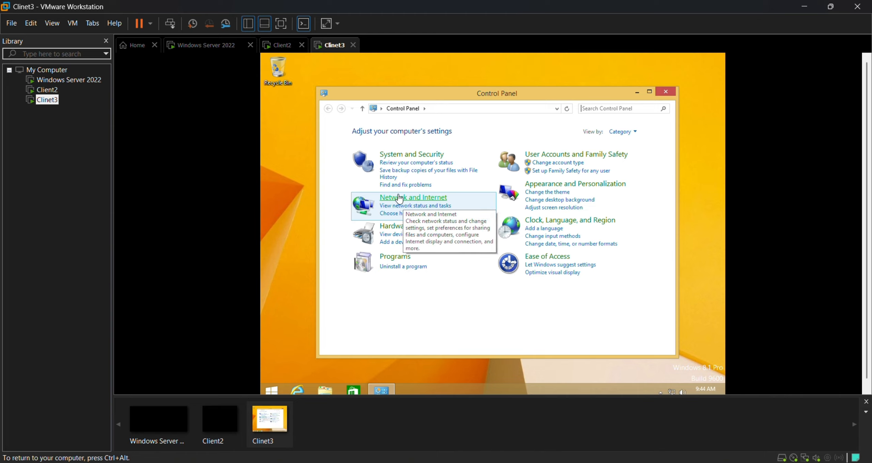
Go through Network and Sharing Center to Ethernet0's properties and scroll to TCP/IPv4.
{"action": "left_click", "coordinate": [438, 201]}
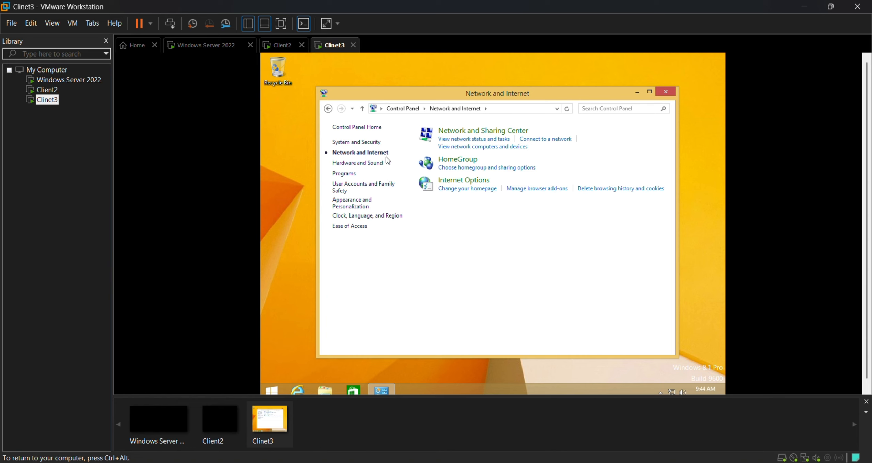
{"action": "left_click", "coordinate": [495, 139]}
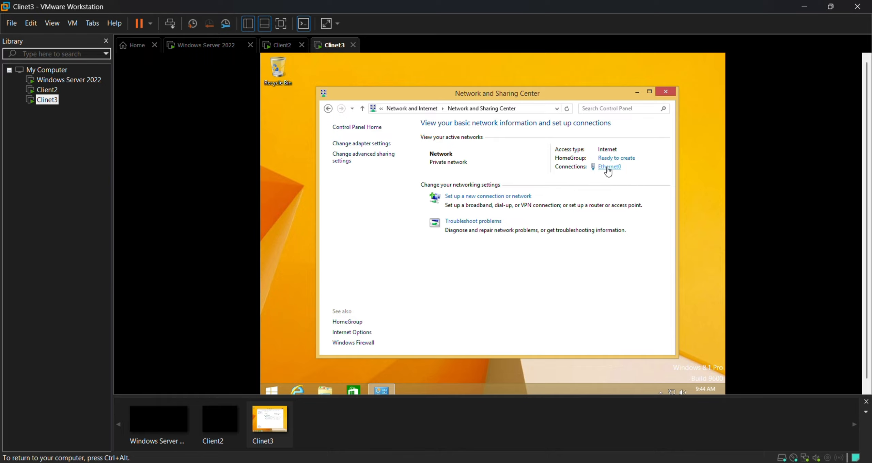
{"action": "left_click", "coordinate": [609, 173]}
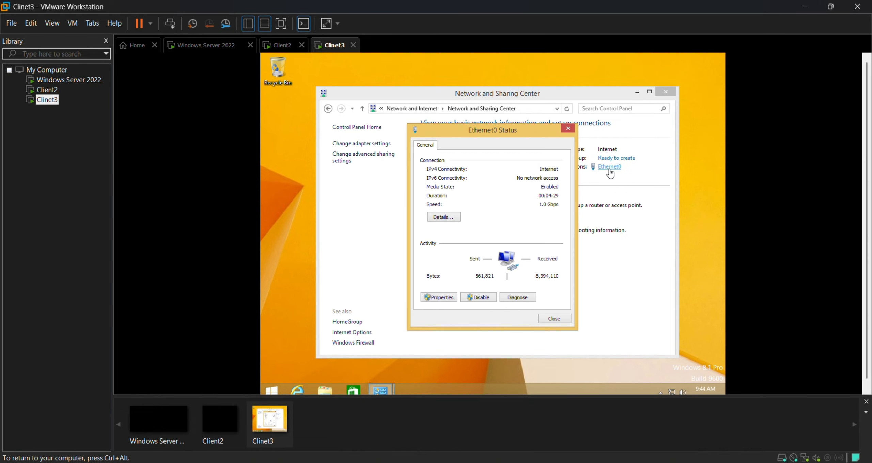
{"action": "left_click", "coordinate": [439, 297]}
{"action": "scroll", "coordinate": [507, 244], "scroll_direction": "down", "scroll_amount": 1}
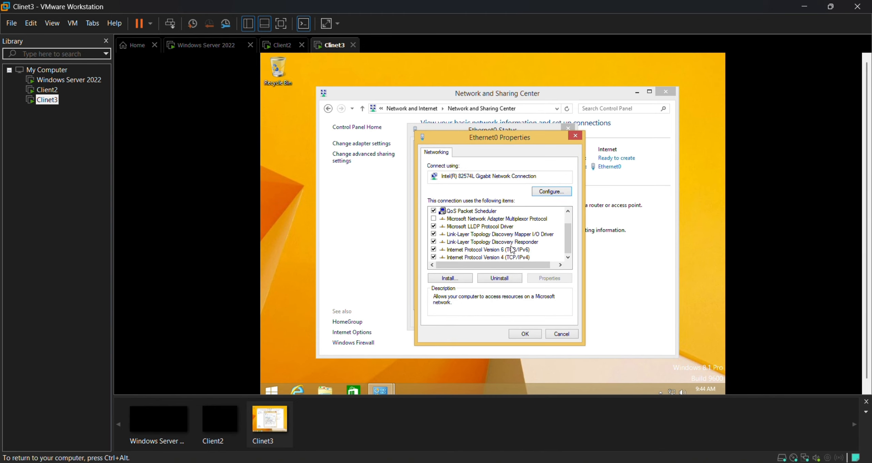
Give Clinet3 static IPv4 192.168.1.20, default subnet mask and DNS server 192.168.1.1.
{"action": "double_click", "coordinate": [496, 259]}
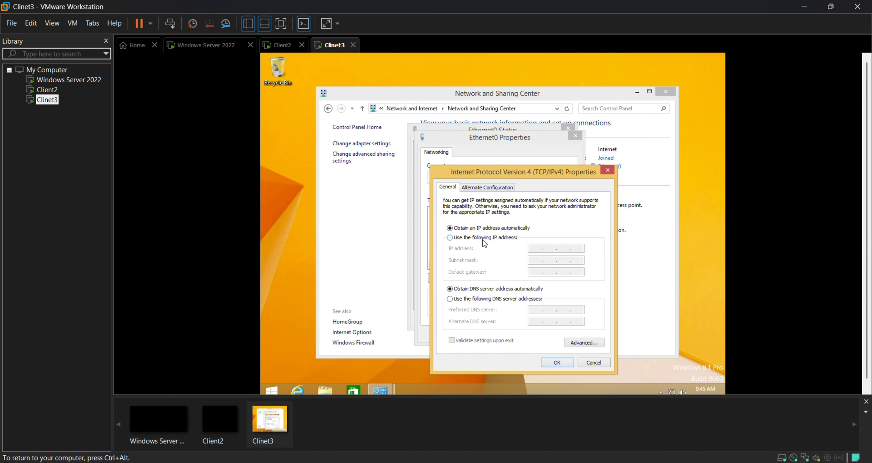
{"action": "left_click", "coordinate": [483, 240]}
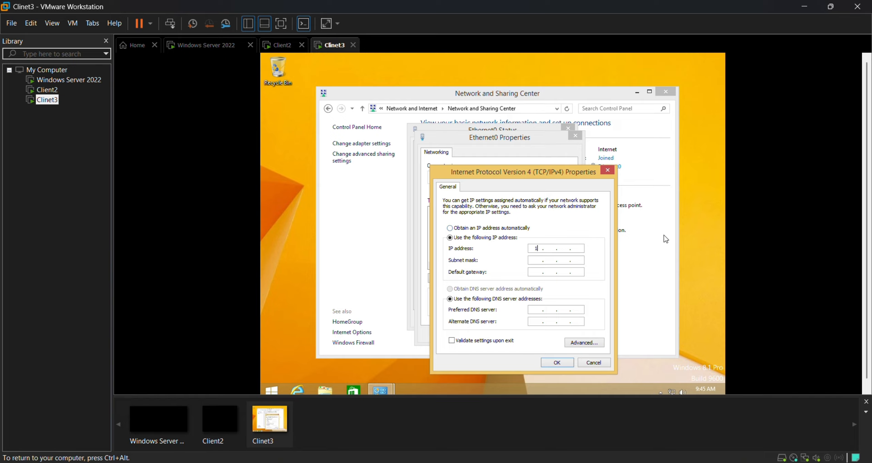
{"action": "type", "text": "92 . 168 . 1 . 20"}
{"action": "double_click", "coordinate": [534, 248]}
{"action": "left_click_drag", "start_coordinate": [582, 248], "coordinate": [547, 250]}
{"action": "left_click", "coordinate": [540, 261]}
{"action": "type", "text": "192 . 168"}
{"action": "double_click", "coordinate": [537, 310]}
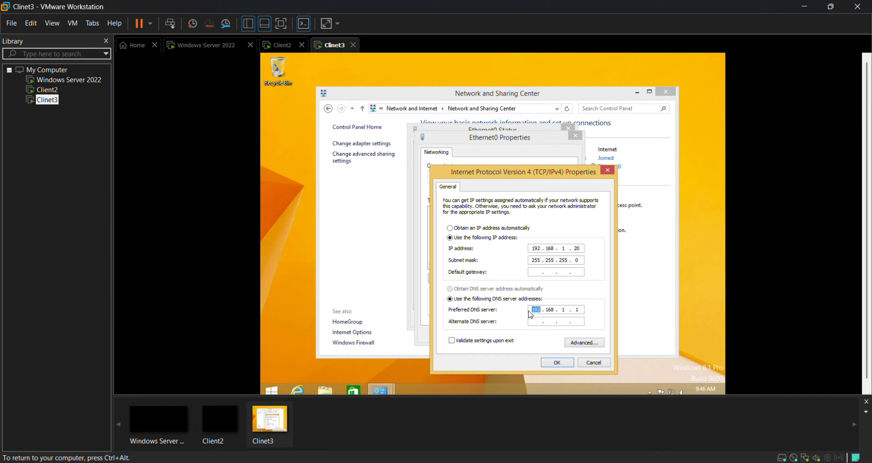
{"action": "left_click", "coordinate": [557, 310]}
Save Clinet3's network settings, close its dialogs, and wake the Windows Server 2022 VM.
{"action": "left_click", "coordinate": [561, 364]}
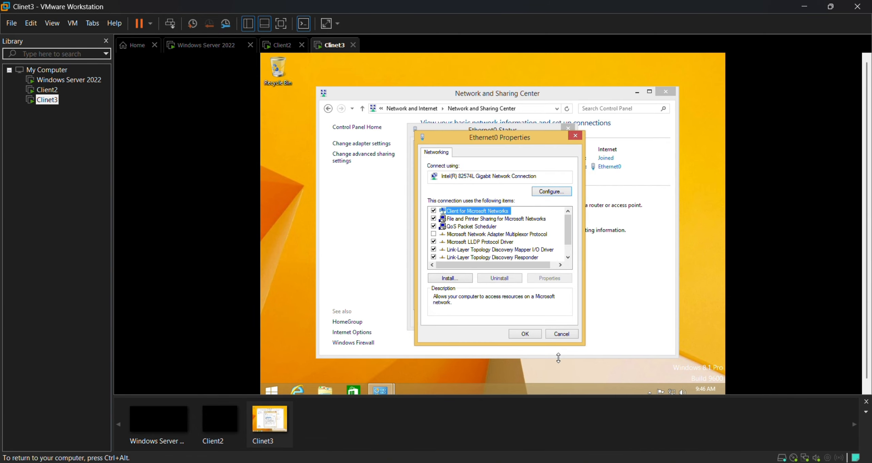
{"action": "left_click", "coordinate": [532, 336]}
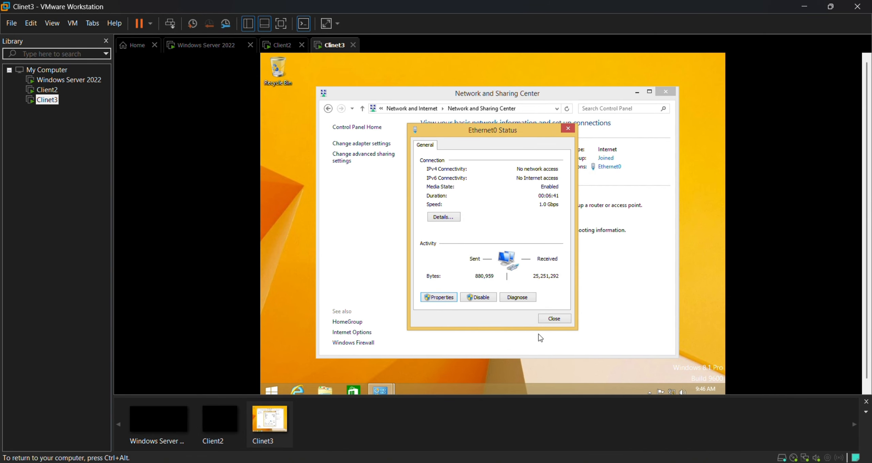
{"action": "left_click", "coordinate": [551, 322]}
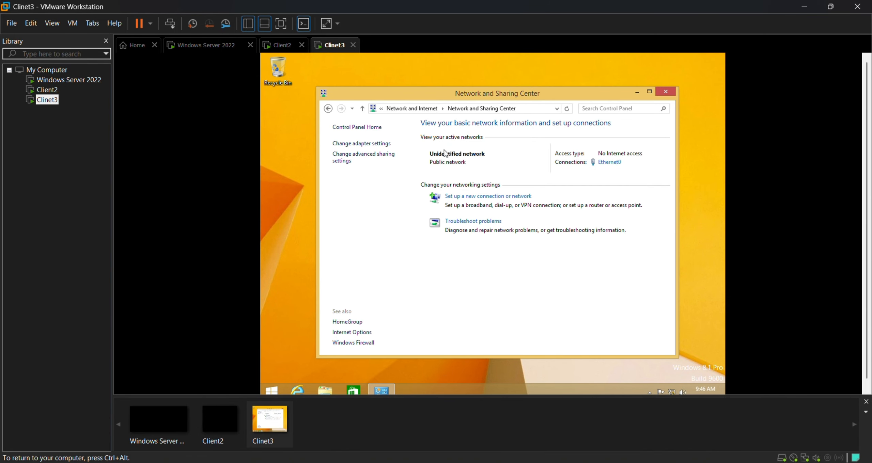
{"action": "left_click", "coordinate": [70, 81]}
{"action": "left_click", "coordinate": [380, 178]}
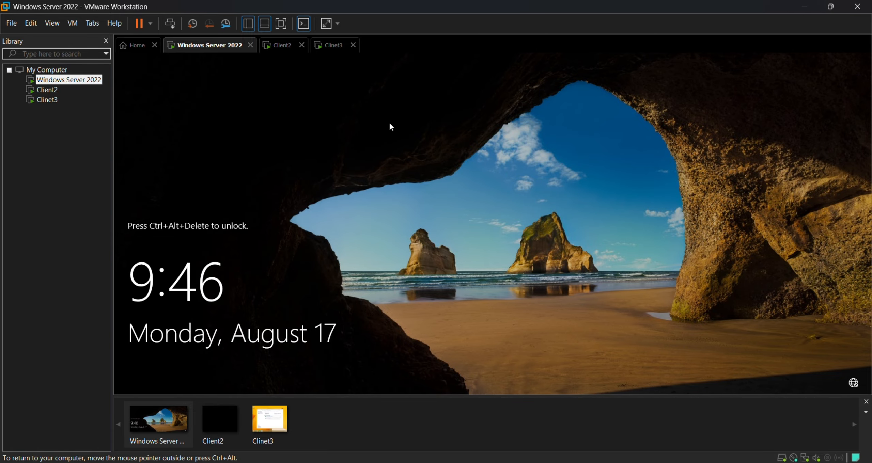
Sign in to the Windows Server 2022 VM as Administrator using Ctrl+Alt+Delete and the password.
{"action": "key", "text": "ctrl+alt"}
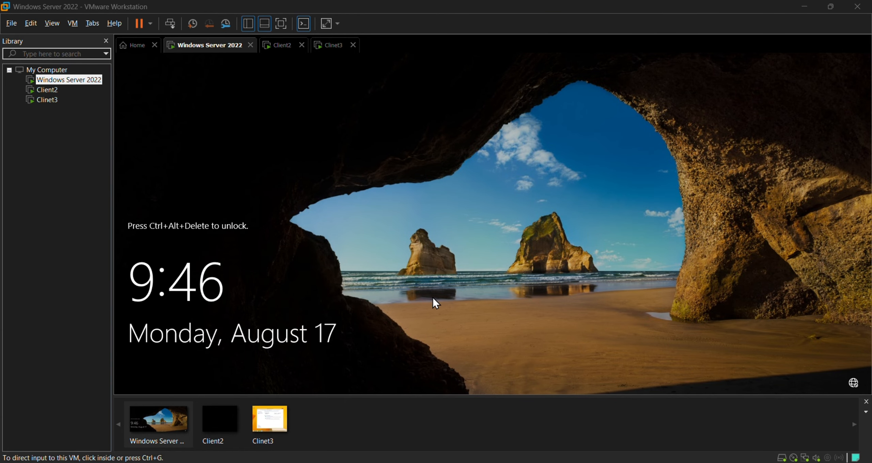
{"action": "left_click", "coordinate": [422, 225]}
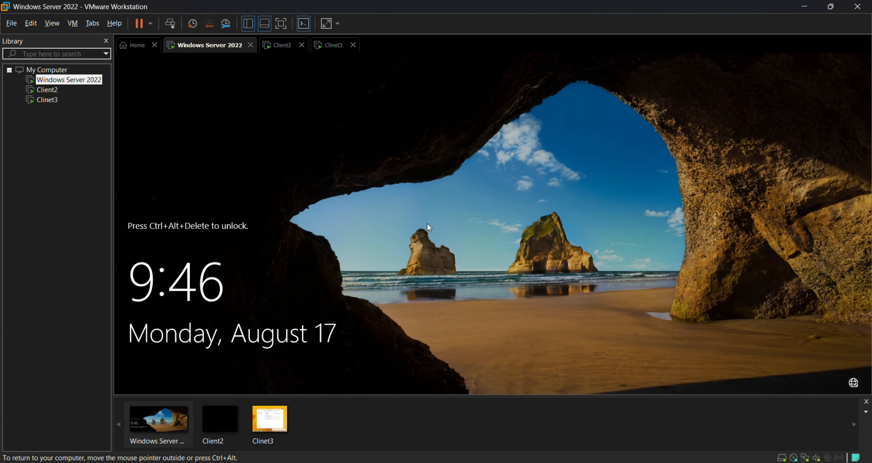
{"action": "key", "text": "ctrl+alt+Delete"}
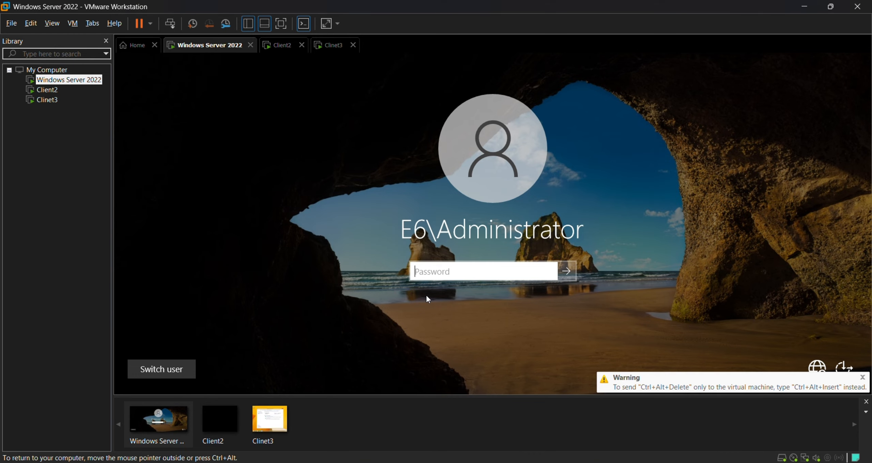
{"action": "type", "text": "****"}
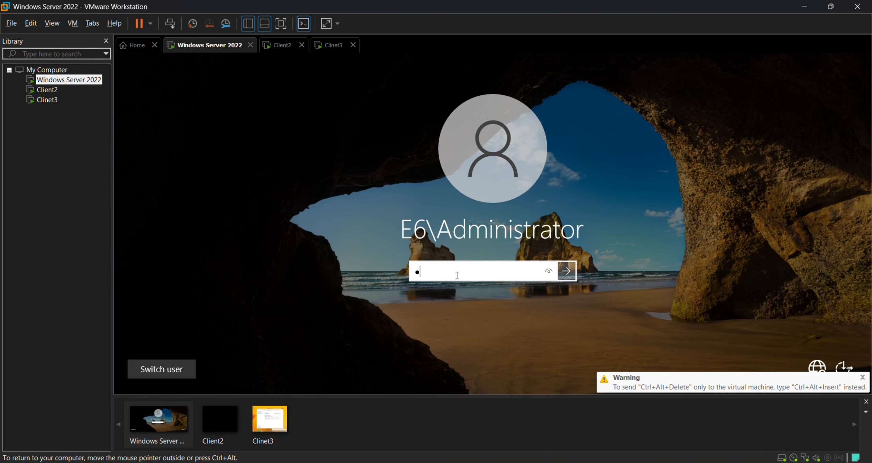
{"action": "key", "text": "Caps_Lock"}
{"action": "key", "text": "Caps_Lock"}
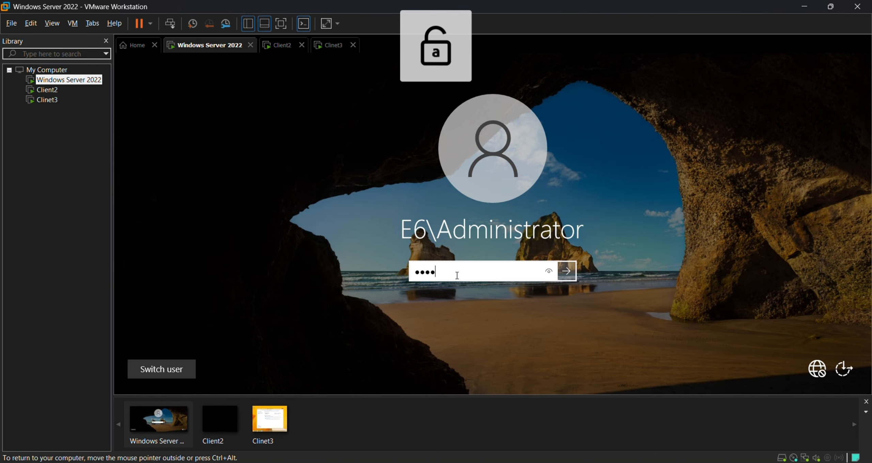
{"action": "type", "text": "*****"}
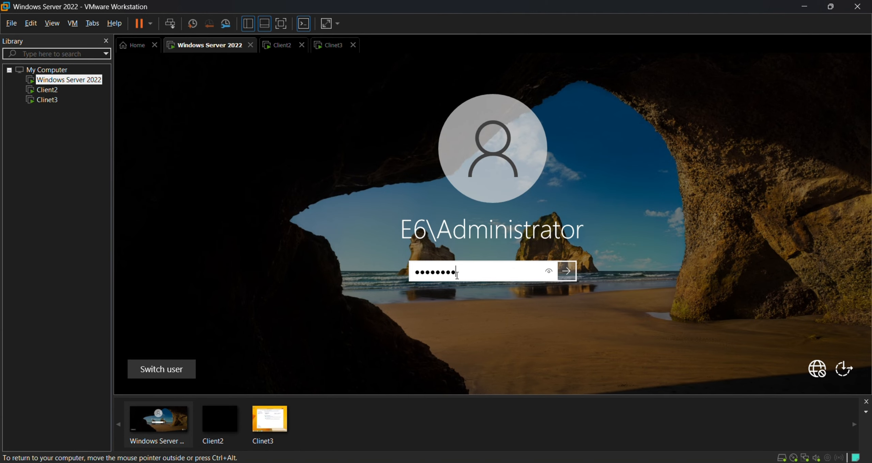
{"action": "key", "text": "Return"}
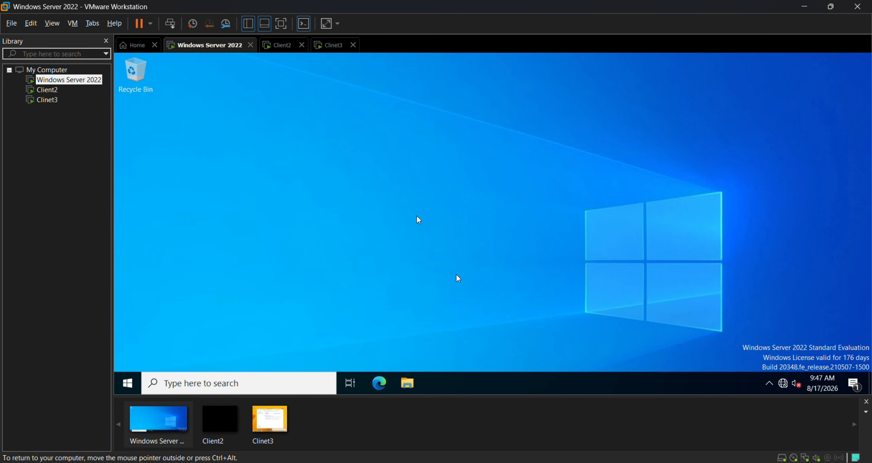
Open the server's Control Panel and reach the Ethernet0 status in Network and Sharing Center.
{"action": "left_click", "coordinate": [136, 384]}
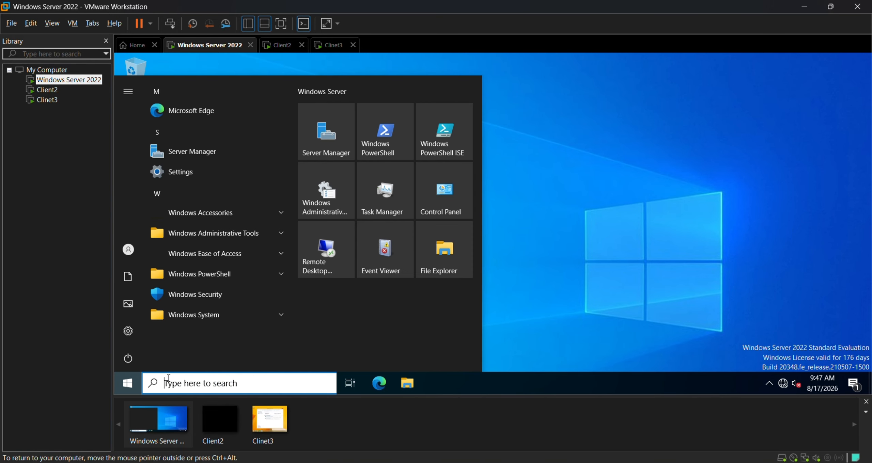
{"action": "left_click", "coordinate": [206, 382]}
{"action": "type", "text": "c"}
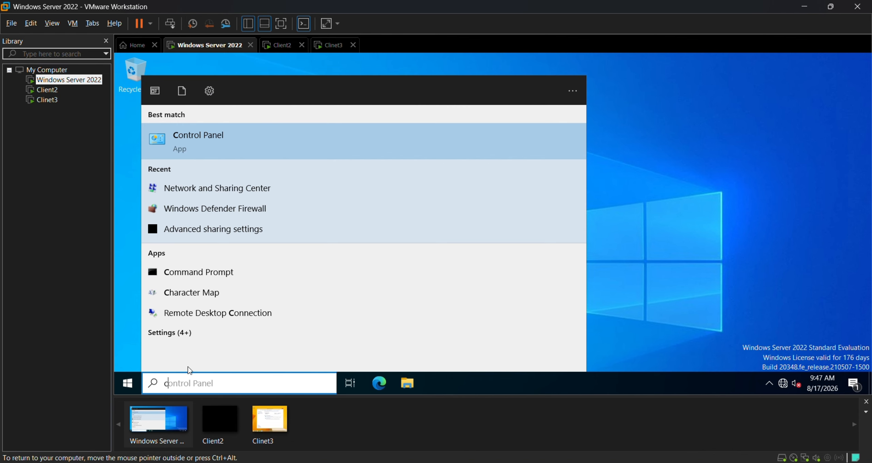
{"action": "left_click", "coordinate": [198, 145]}
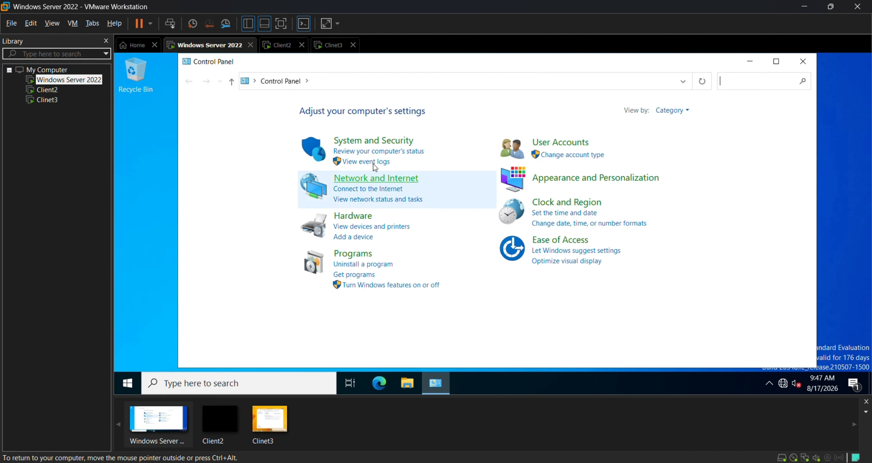
{"action": "left_click", "coordinate": [361, 179]}
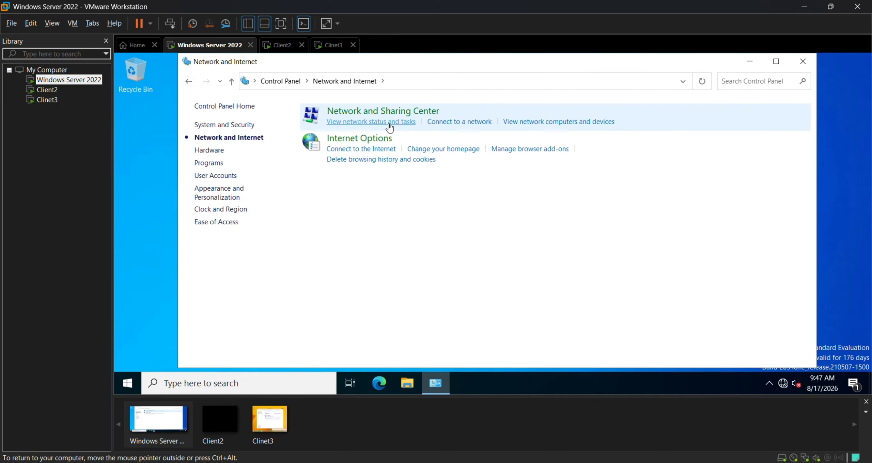
{"action": "left_click", "coordinate": [376, 113]}
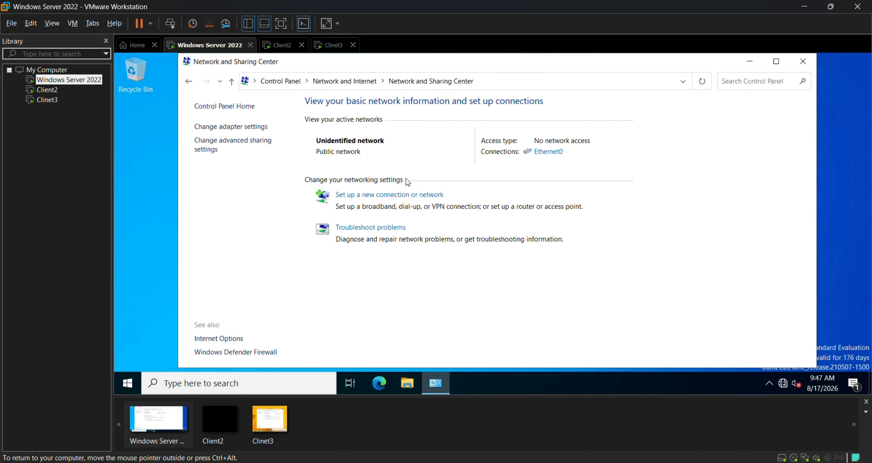
{"action": "left_click", "coordinate": [554, 155]}
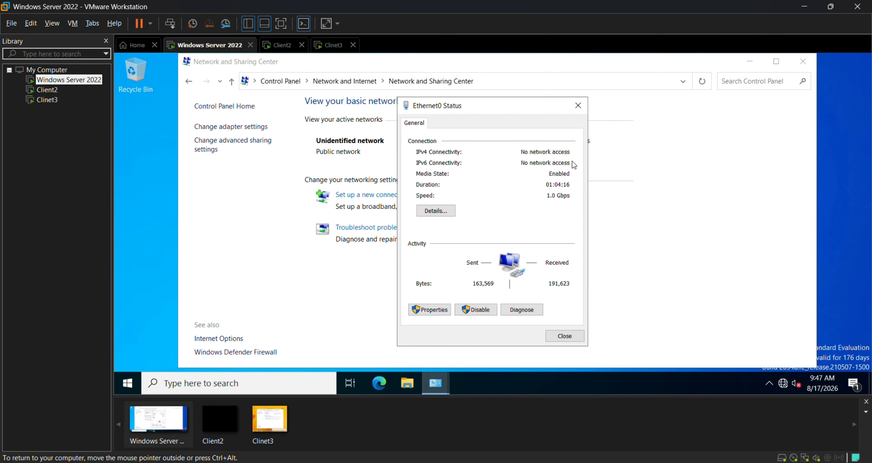
Inspect the server's IPv4 settings: IP 192.168.1.1, mask 255.255.255.0, DNS 127.0.0.1.
{"action": "left_click", "coordinate": [430, 309]}
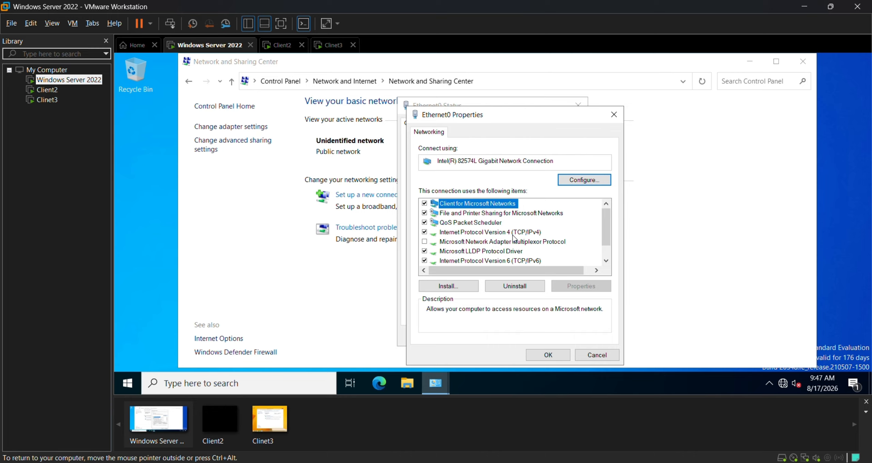
{"action": "double_click", "coordinate": [497, 232]}
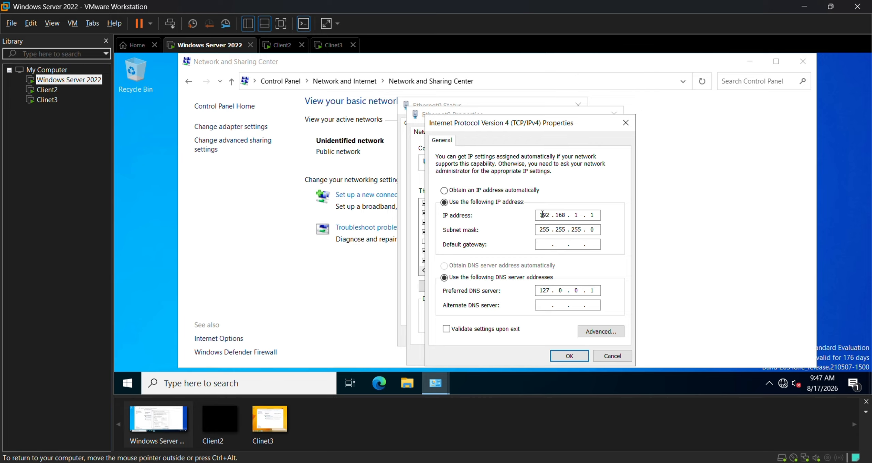
{"action": "left_click_drag", "start_coordinate": [541, 215], "coordinate": [554, 218]}
{"action": "left_click", "coordinate": [562, 214]}
{"action": "double_click", "coordinate": [592, 216]}
{"action": "double_click", "coordinate": [551, 291]}
{"action": "left_click", "coordinate": [551, 292]}
{"action": "left_click", "coordinate": [591, 215]}
Close the IPv4, adapter properties, Ethernet0 status and Network and Sharing Center windows.
{"action": "left_click", "coordinate": [574, 356]}
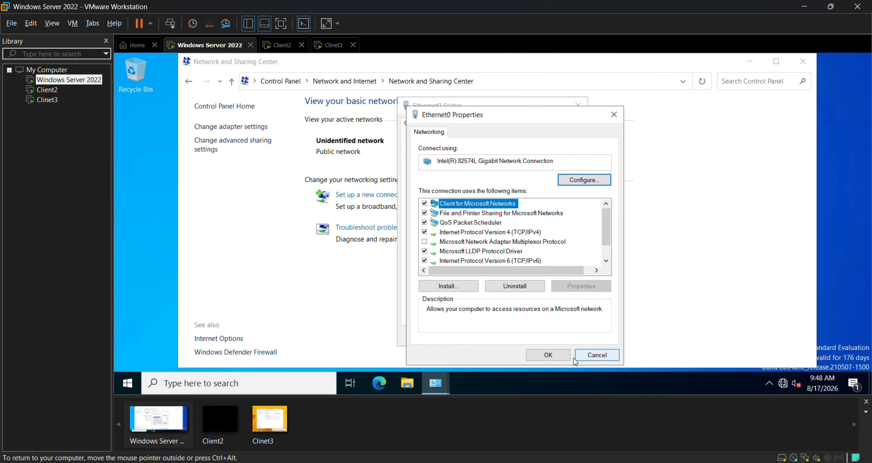
{"action": "left_click", "coordinate": [567, 357]}
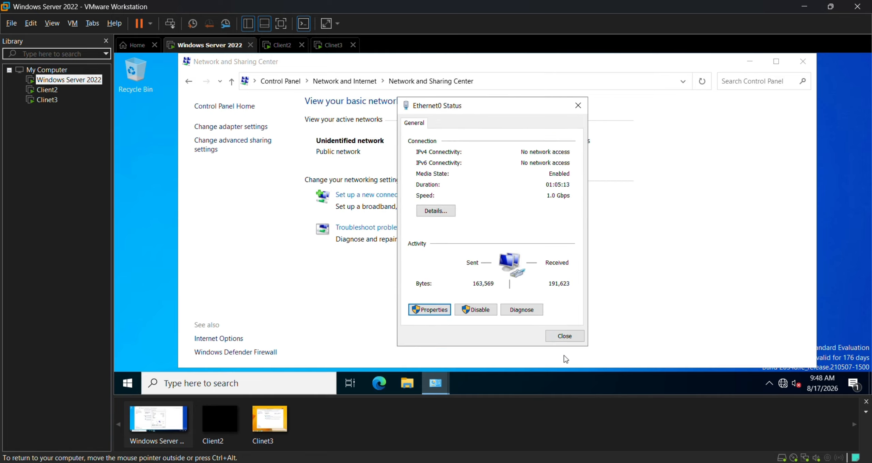
{"action": "left_click", "coordinate": [565, 337]}
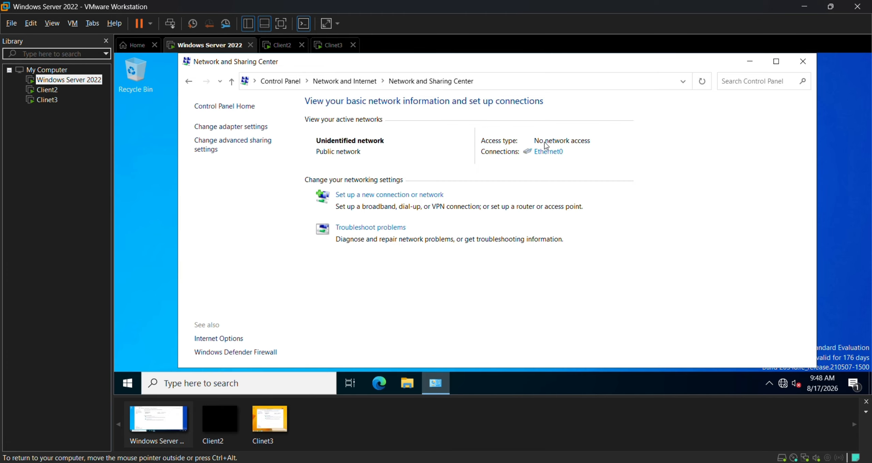
{"action": "left_click", "coordinate": [804, 62]}
Open a Command Prompt on the server and run ipconfig /all.
{"action": "left_click", "coordinate": [264, 376]}
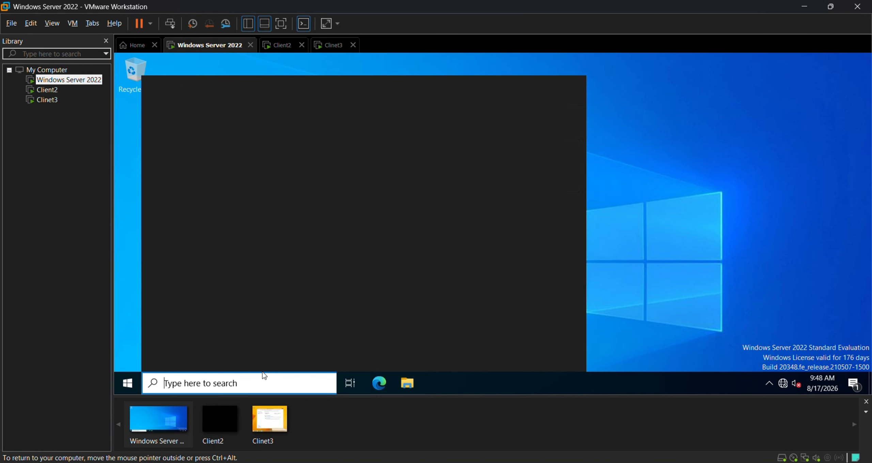
{"action": "type", "text": "cm"}
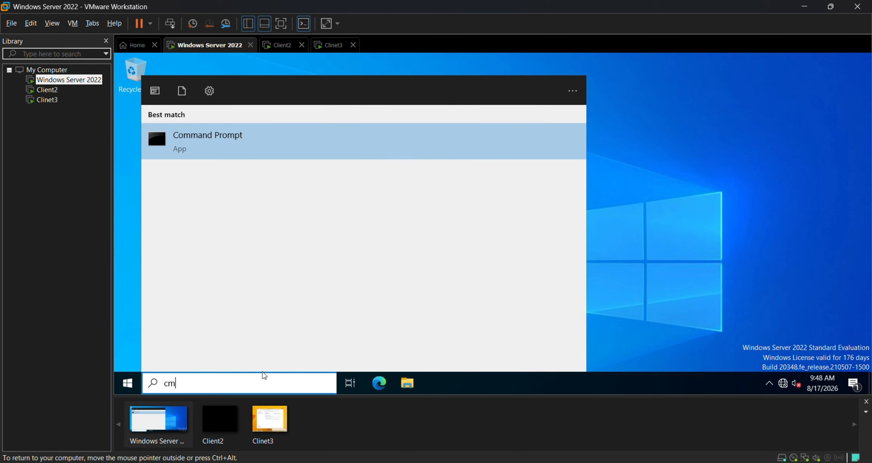
{"action": "type", "text": "d"}
{"action": "key", "text": "Return"}
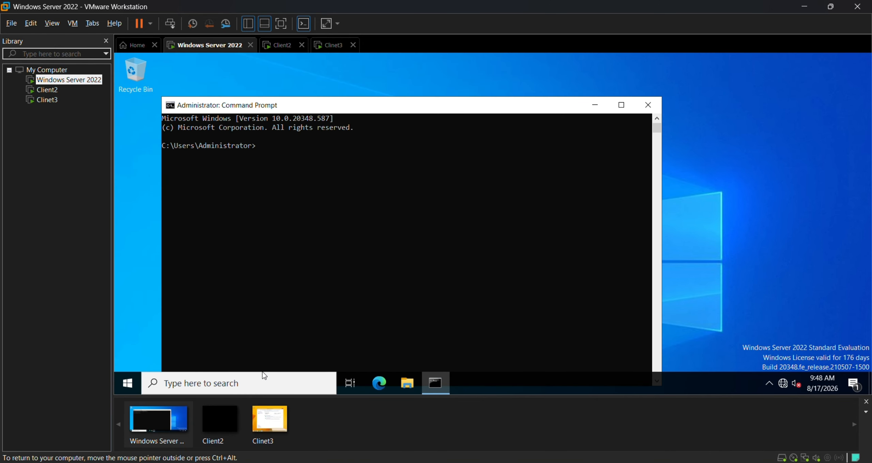
{"action": "type", "text": "ipconfig /all"}
{"action": "key", "text": "Return"}
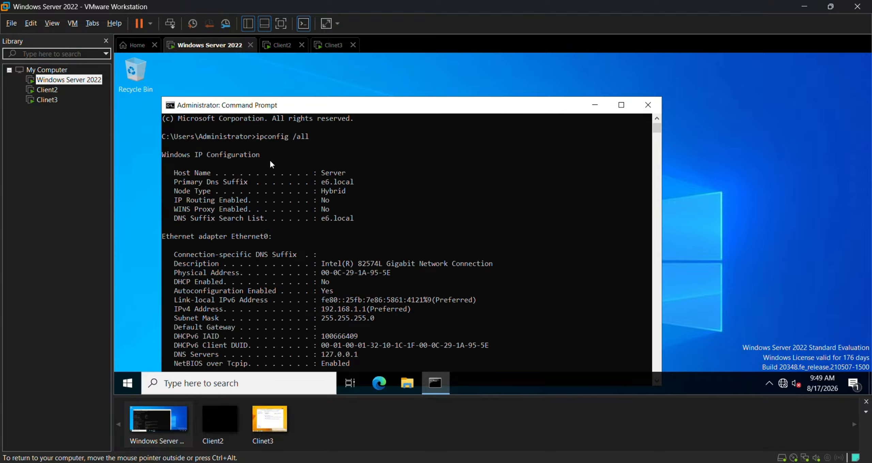
Highlight the server's host name Server and its e6.local DNS suffix in the output.
{"action": "left_click", "coordinate": [172, 155]}
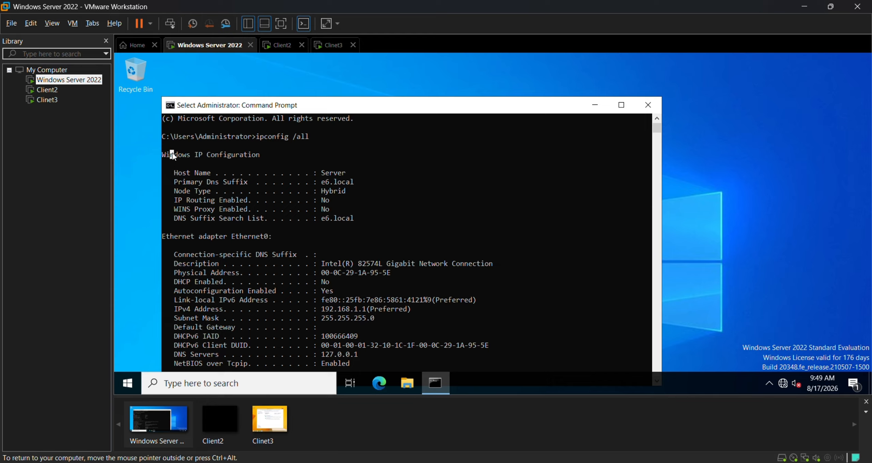
{"action": "left_click", "coordinate": [196, 155]}
{"action": "double_click", "coordinate": [320, 177]}
{"action": "left_click", "coordinate": [322, 183]}
{"action": "left_click_drag", "start_coordinate": [331, 186], "coordinate": [322, 185]}
{"action": "double_click", "coordinate": [336, 218]}
{"action": "left_click", "coordinate": [377, 218]}
Highlight the link-local IPv6 address, IPv4 192.168.1.1 and subnet mask 255.255.255.0.
{"action": "scroll", "coordinate": [378, 224], "scroll_direction": "down", "scroll_amount": 3}
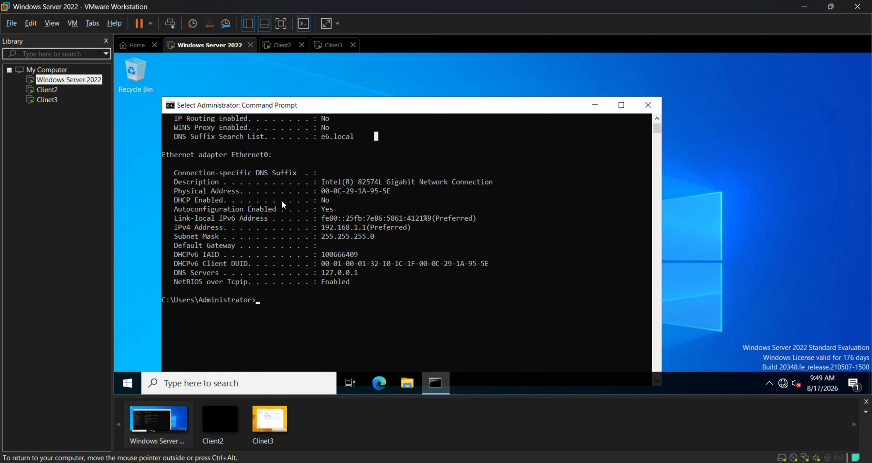
{"action": "double_click", "coordinate": [207, 219]}
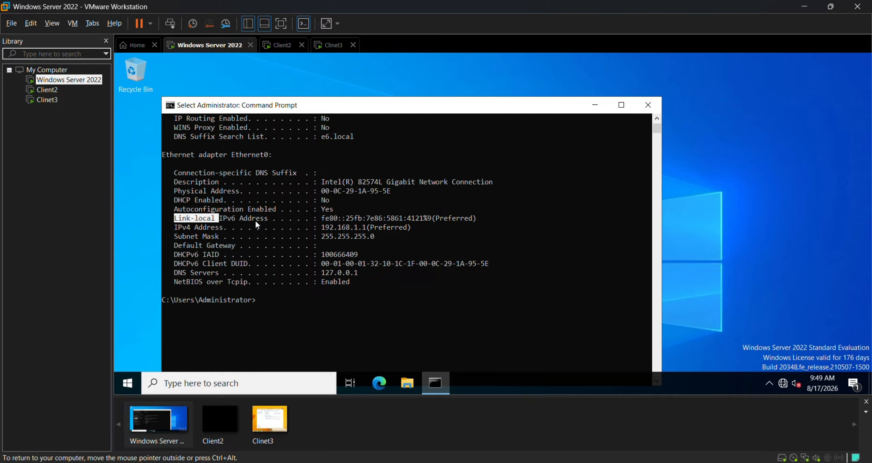
{"action": "left_click_drag", "start_coordinate": [323, 218], "coordinate": [470, 217]}
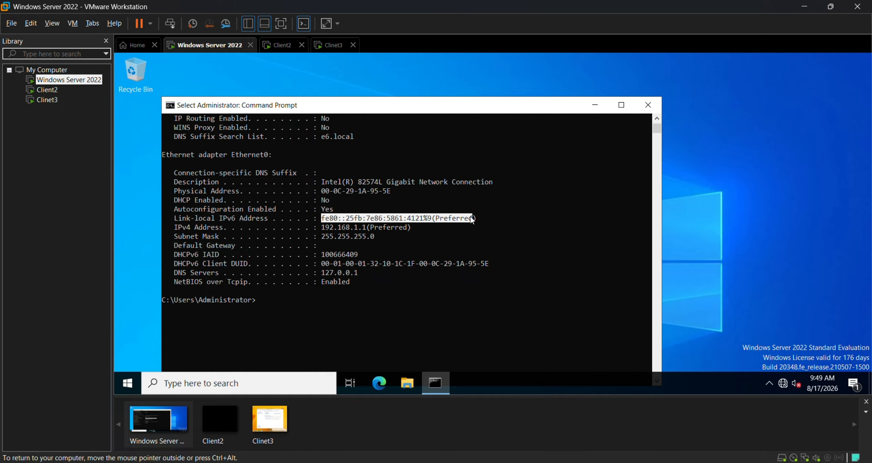
{"action": "left_click", "coordinate": [474, 218]}
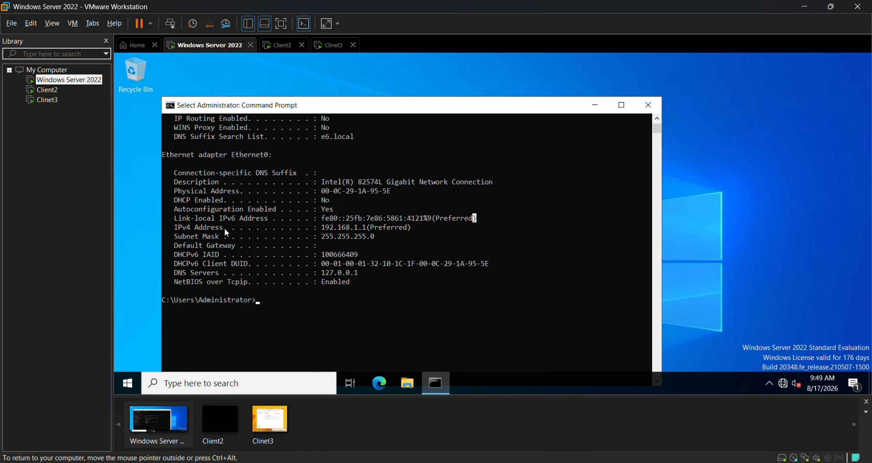
{"action": "left_click", "coordinate": [323, 228]}
{"action": "left_click_drag", "start_coordinate": [323, 228], "coordinate": [403, 228]}
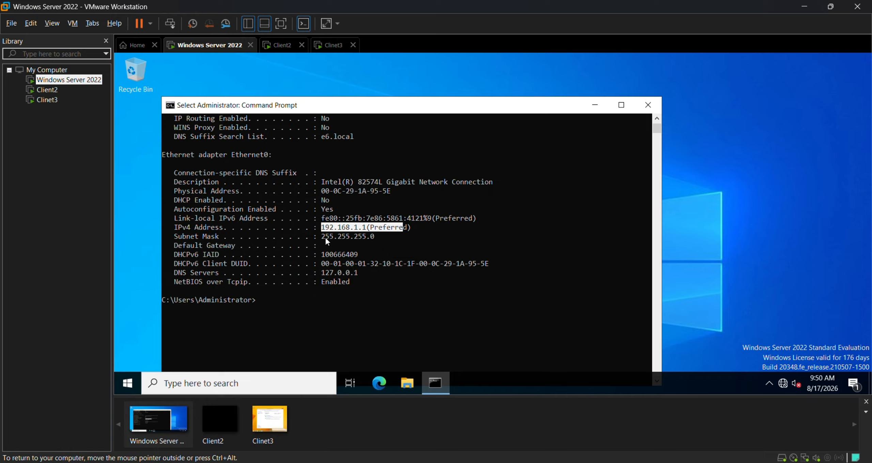
{"action": "left_click_drag", "start_coordinate": [322, 237], "coordinate": [387, 238]}
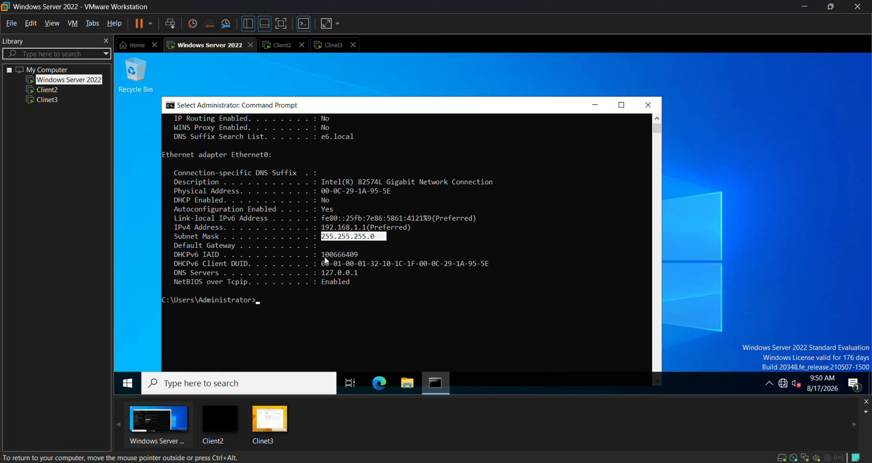
{"action": "mouse_move", "coordinate": [326, 255]}
{"action": "left_mouse_down"}
{"action": "mouse_move", "coordinate": [378, 256]}
{"action": "mouse_move", "coordinate": [327, 256]}
{"action": "left_mouse_up"}
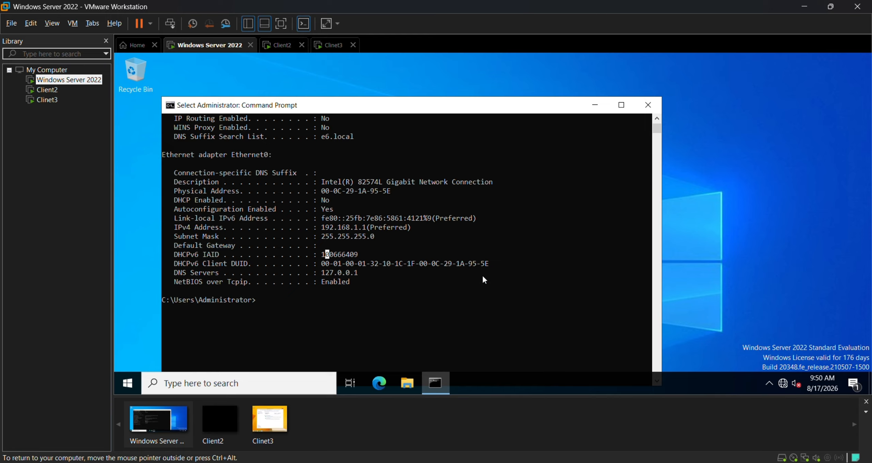
On Clinet3, close Network and Sharing Center and run ping 192.168.1.20 in Command Prompt.
{"action": "left_click", "coordinate": [47, 100]}
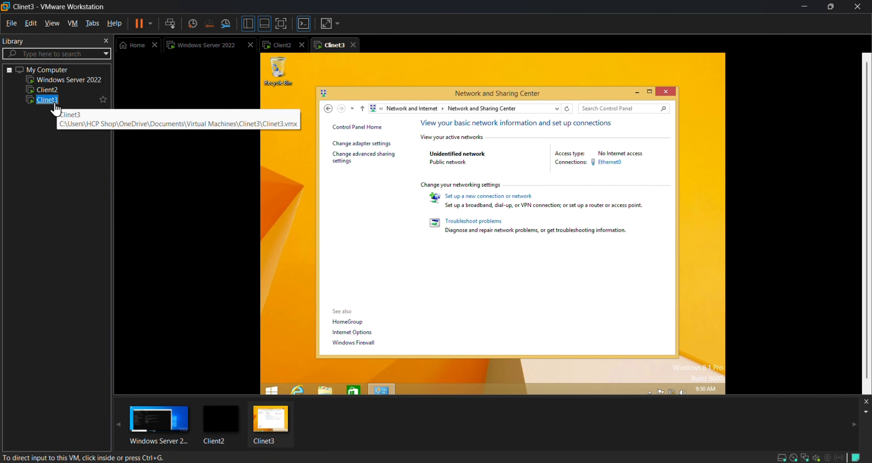
{"action": "left_click", "coordinate": [666, 92]}
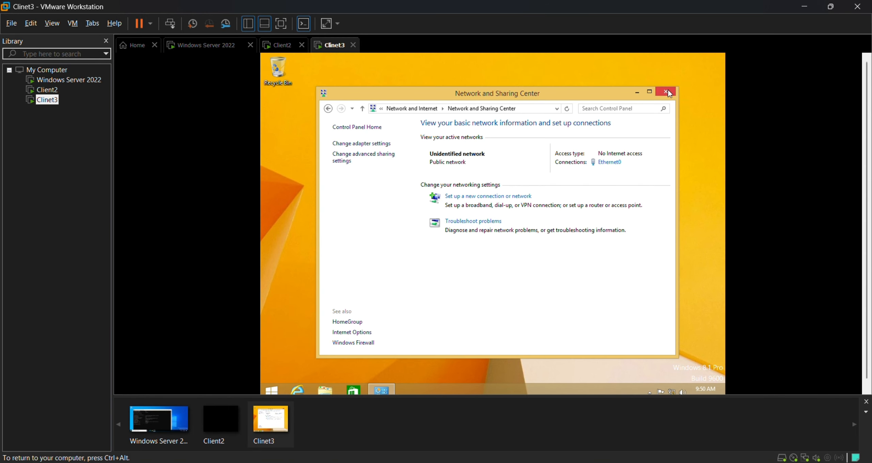
{"action": "left_click", "coordinate": [270, 389]}
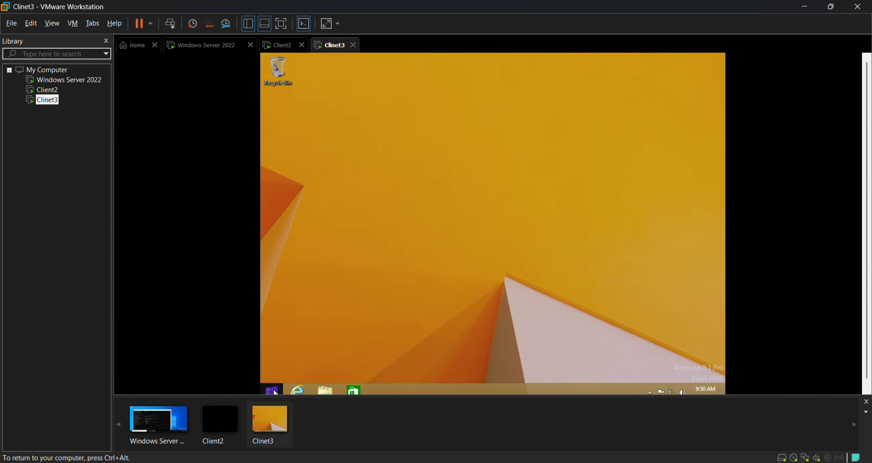
{"action": "type", "text": "cmd"}
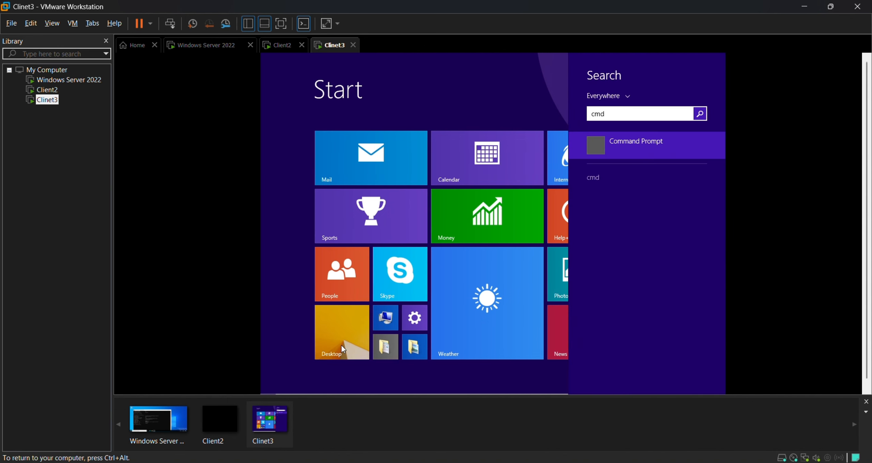
{"action": "key", "text": "Return"}
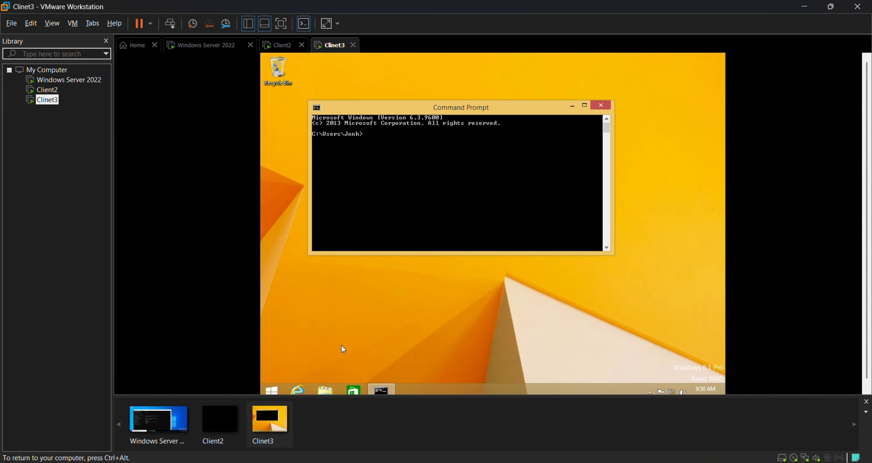
{"action": "type", "text": "ping 192.168.1.20"}
{"action": "key", "text": "Return"}
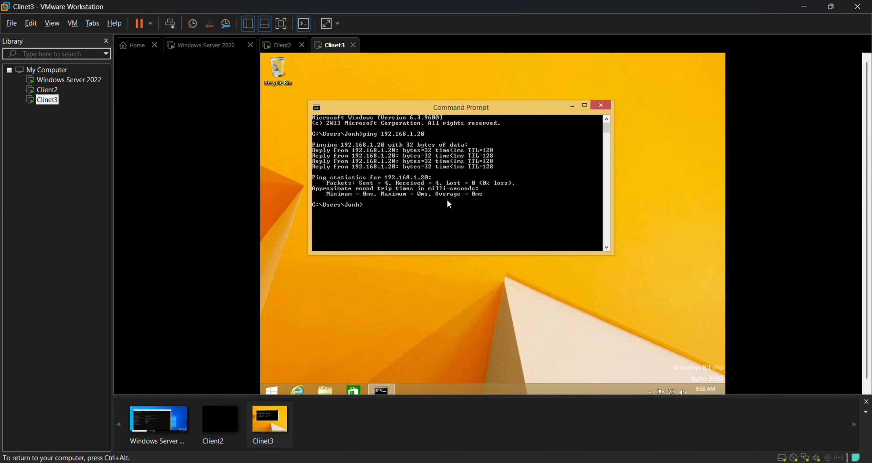
On the server's Command Prompt, run ping 192.168.1.1 and scroll to its four replies.
{"action": "left_click", "coordinate": [85, 80]}
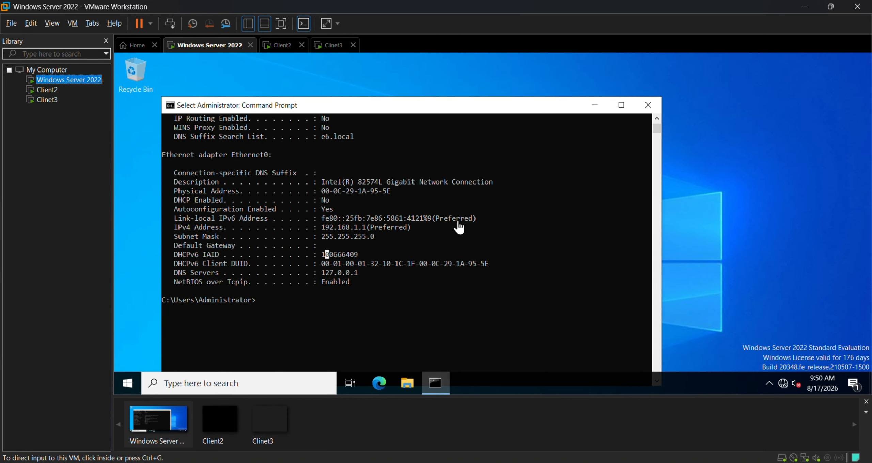
{"action": "key", "text": "Escape"}
{"action": "type", "text": "p"}
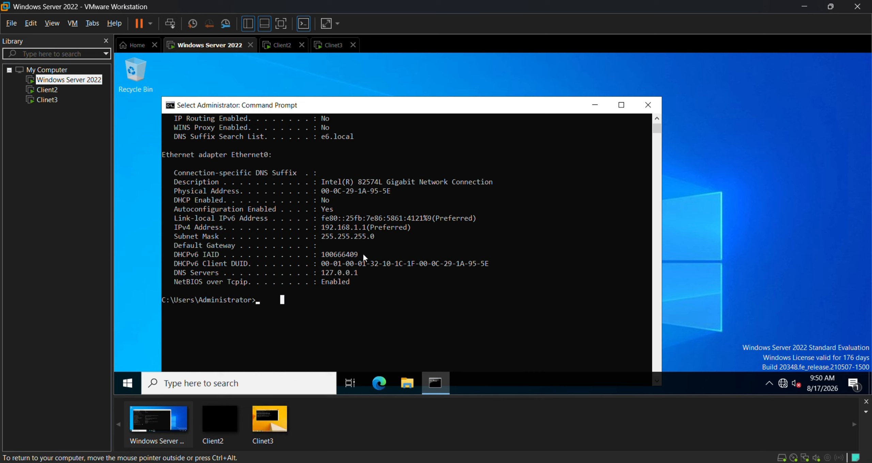
{"action": "type", "text": "ing 1"}
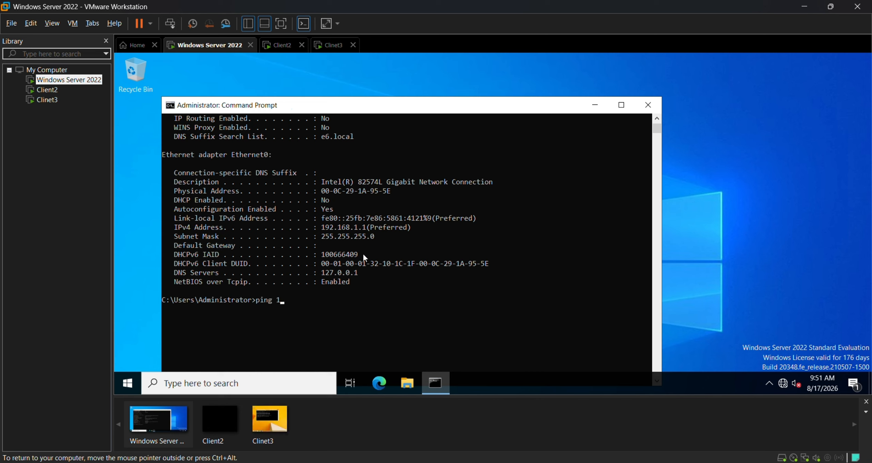
{"action": "type", "text": "92.168.1.1"}
{"action": "key", "text": "Return"}
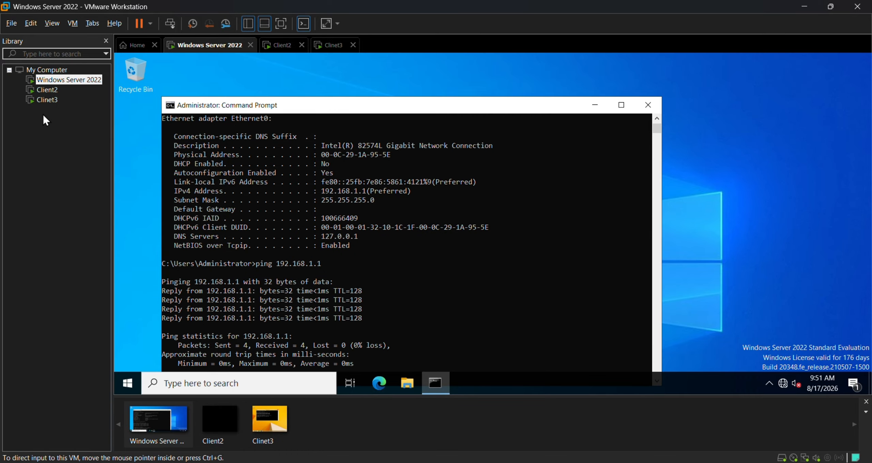
{"action": "scroll", "coordinate": [439, 281], "scroll_direction": "down", "scroll_amount": 3}
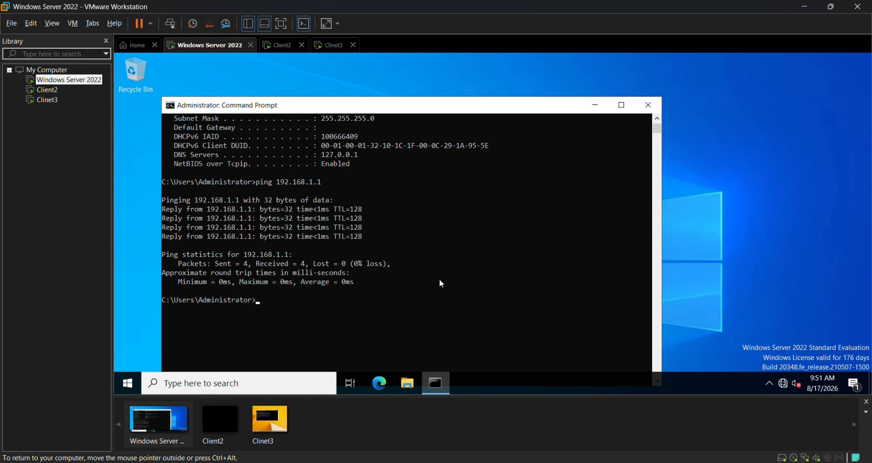
Close the server and Clinet3 Command Prompts, then open Control Panel on Clinet3 via search.
{"action": "left_click", "coordinate": [648, 111]}
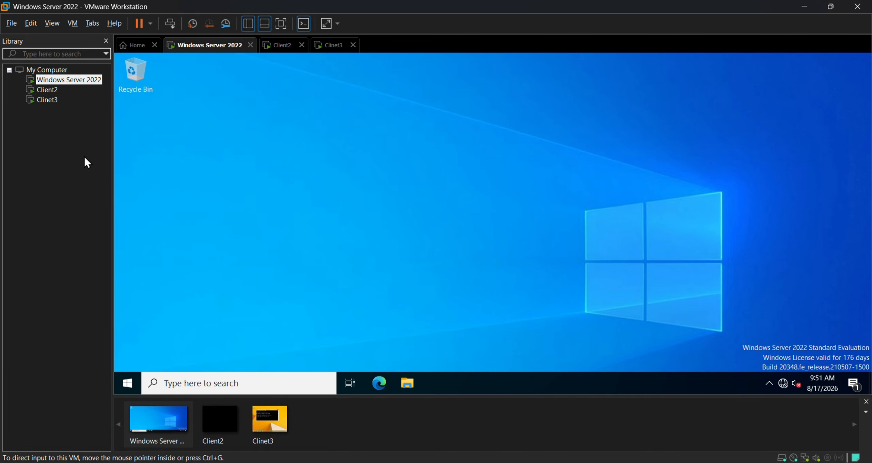
{"action": "left_click", "coordinate": [43, 100]}
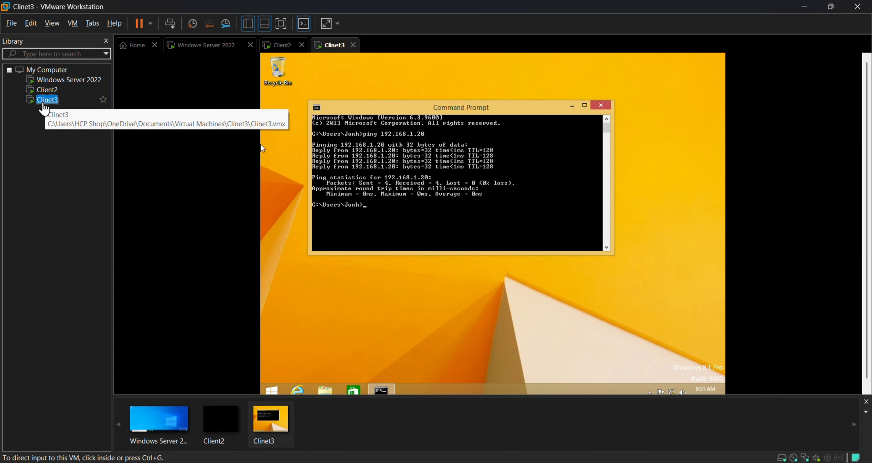
{"action": "left_click", "coordinate": [601, 106]}
{"action": "left_click", "coordinate": [272, 391]}
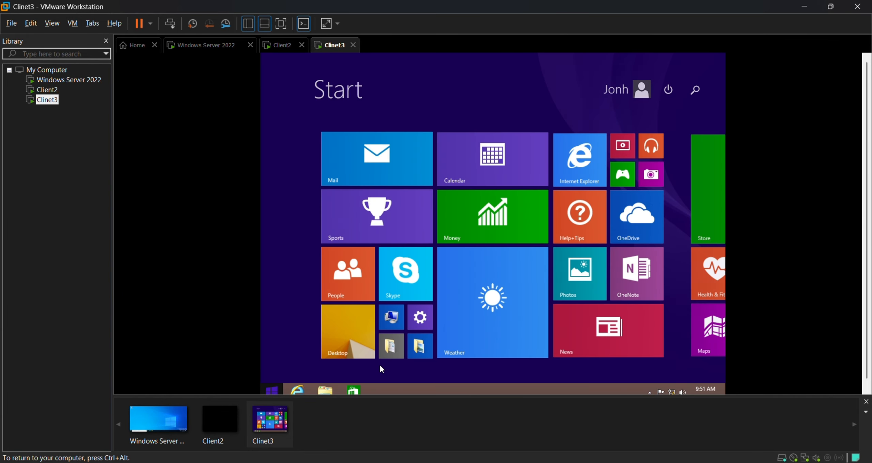
{"action": "left_click", "coordinate": [689, 90]}
{"action": "type", "text": "control panel"}
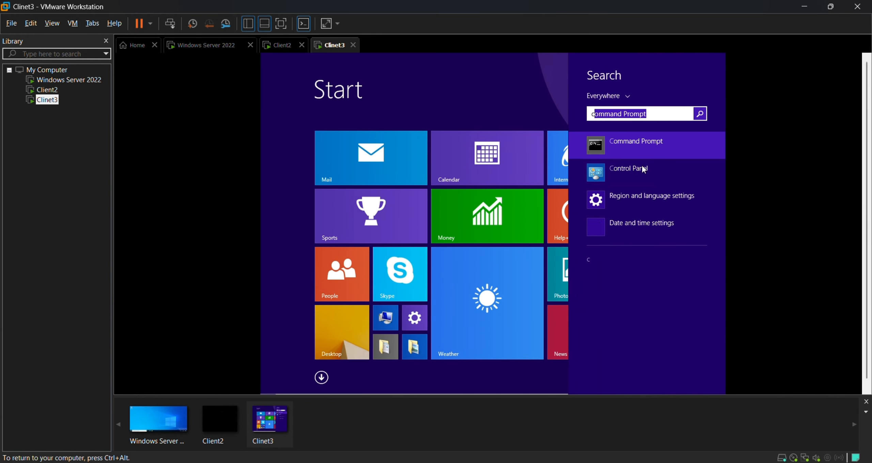
{"action": "left_click", "coordinate": [647, 172]}
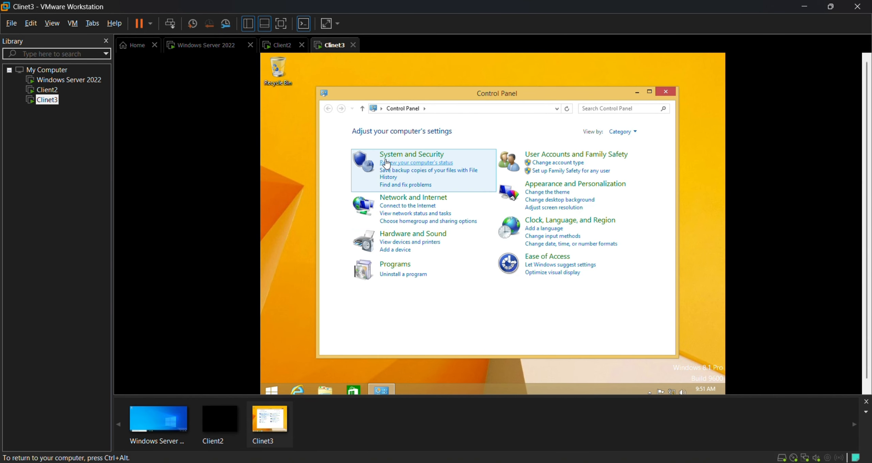
Turn Windows Firewall off for private and public networks on Clinet3 and return to System and Security.
{"action": "left_click", "coordinate": [413, 157]}
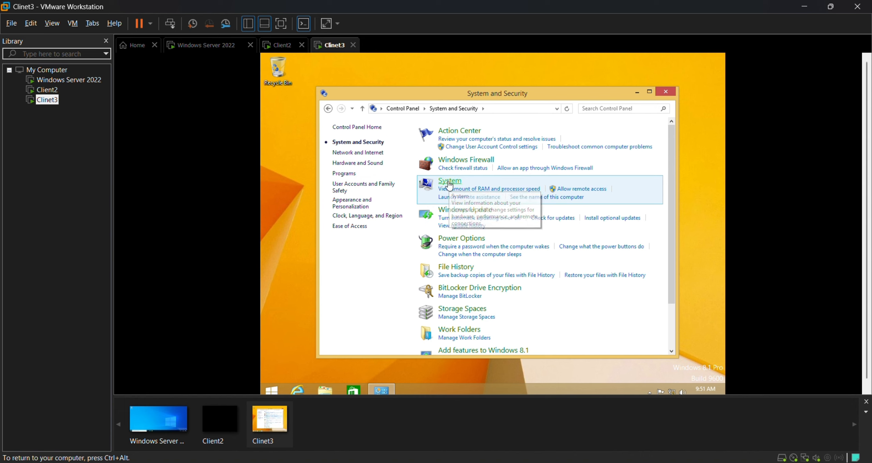
{"action": "left_click", "coordinate": [479, 160]}
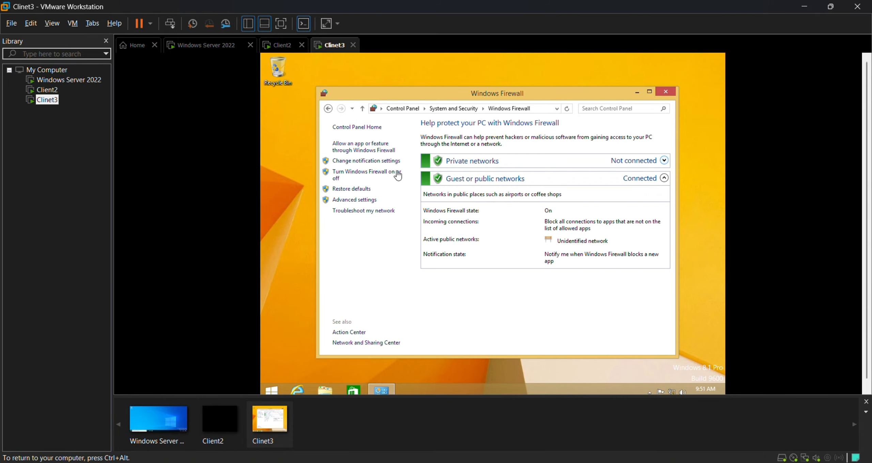
{"action": "left_click", "coordinate": [356, 176]}
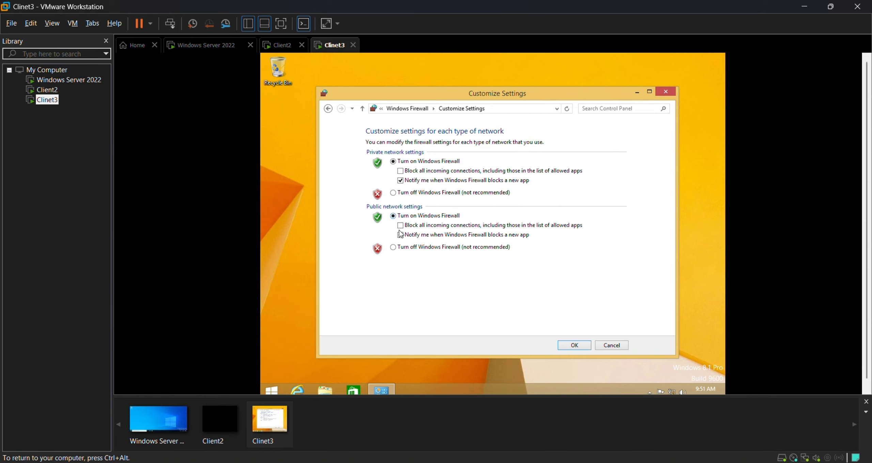
{"action": "left_click", "coordinate": [394, 193]}
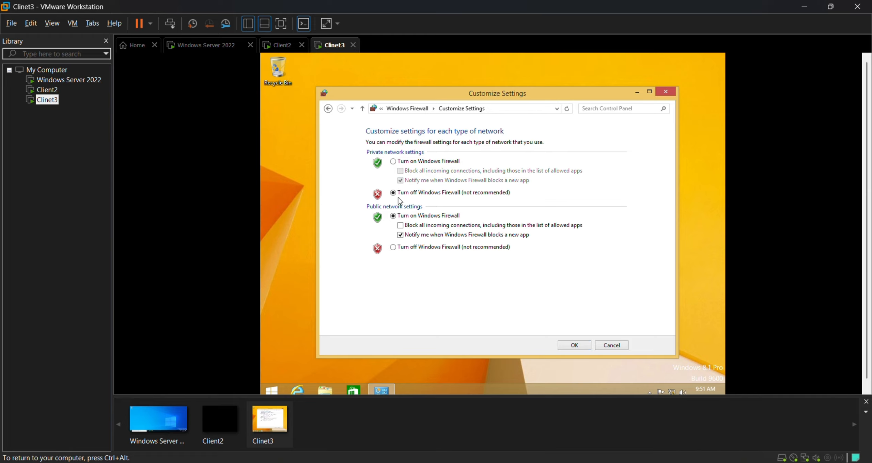
{"action": "left_click", "coordinate": [394, 248]}
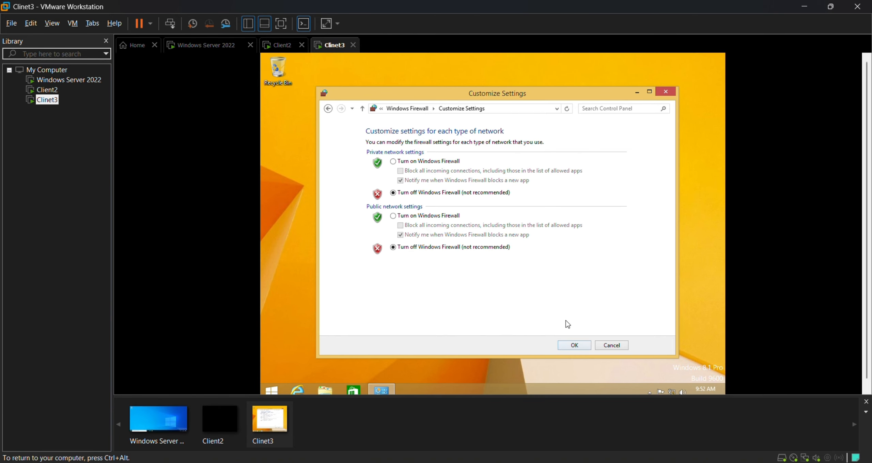
{"action": "left_click", "coordinate": [575, 346]}
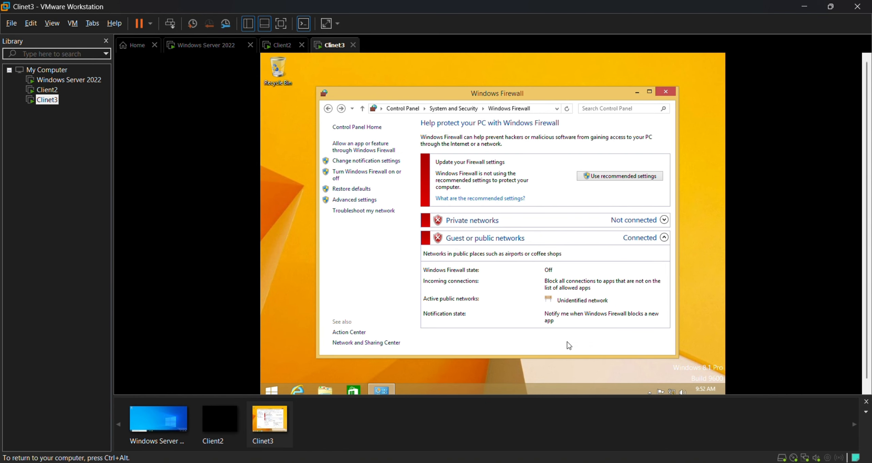
{"action": "left_click", "coordinate": [328, 110]}
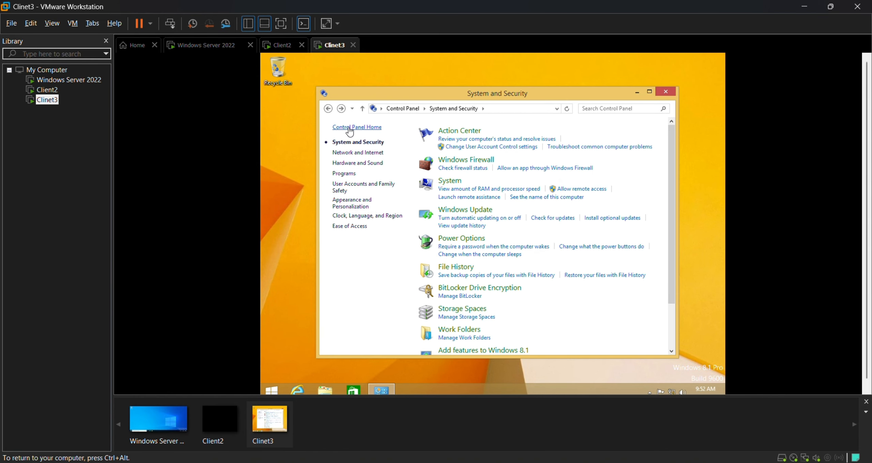
Open Clinet3's Computer Name/Domain Changes dialog, showing Client3-PC in WORKGROUP.
{"action": "left_click", "coordinate": [449, 180]}
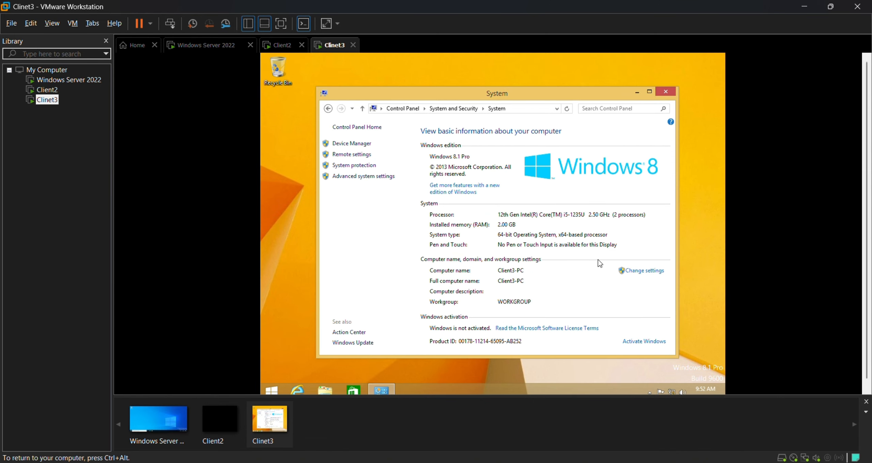
{"action": "left_click", "coordinate": [645, 271]}
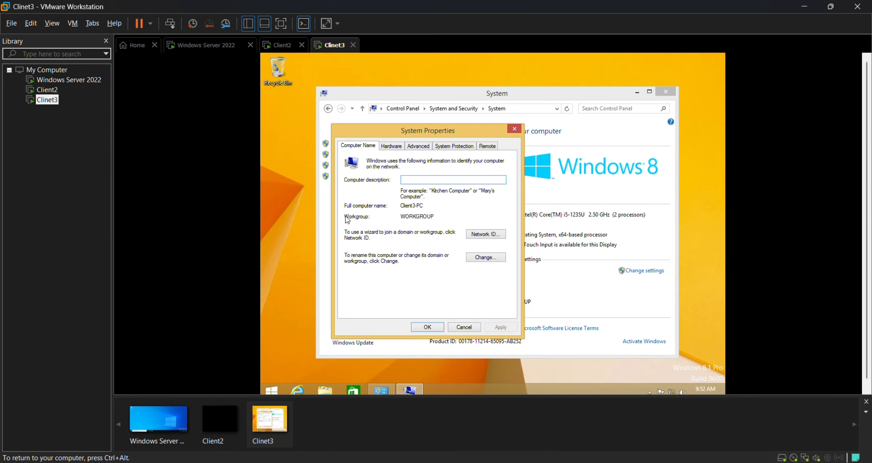
{"action": "double_click", "coordinate": [422, 217]}
{"action": "left_click", "coordinate": [423, 217]}
{"action": "left_click", "coordinate": [478, 258]}
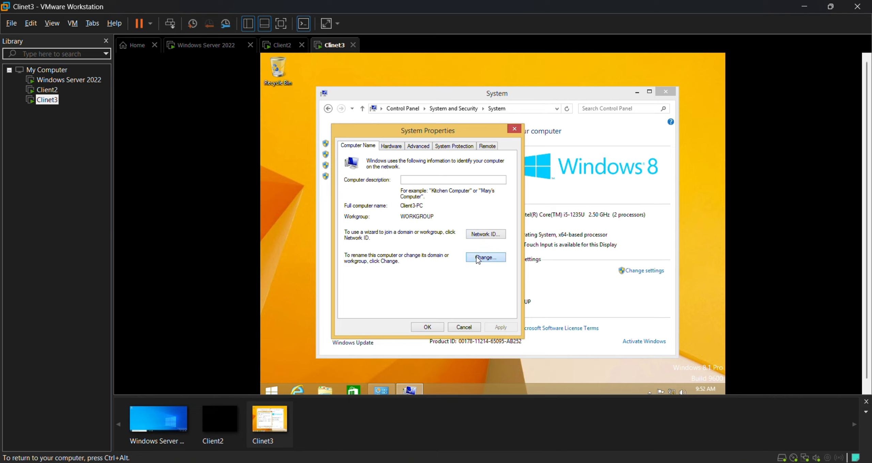
{"action": "mouse_move", "coordinate": [383, 201]}
{"action": "left_mouse_down"}
{"action": "mouse_move", "coordinate": [335, 195]}
{"action": "mouse_move", "coordinate": [386, 199]}
{"action": "left_mouse_up"}
{"action": "double_click", "coordinate": [386, 199]}
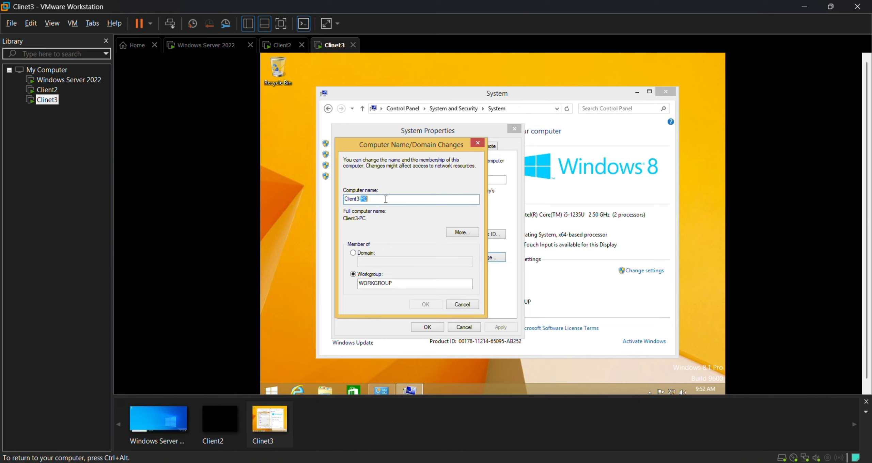
{"action": "left_click", "coordinate": [386, 200]}
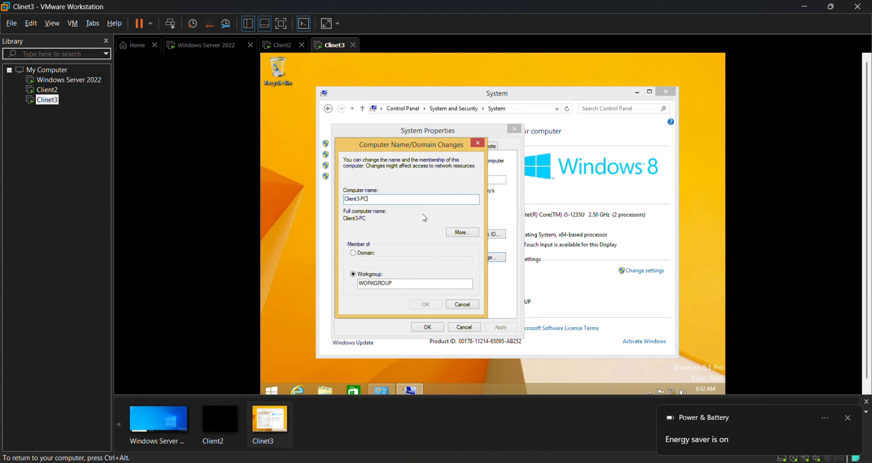
{"action": "double_click", "coordinate": [397, 285]}
{"action": "left_click", "coordinate": [386, 283]}
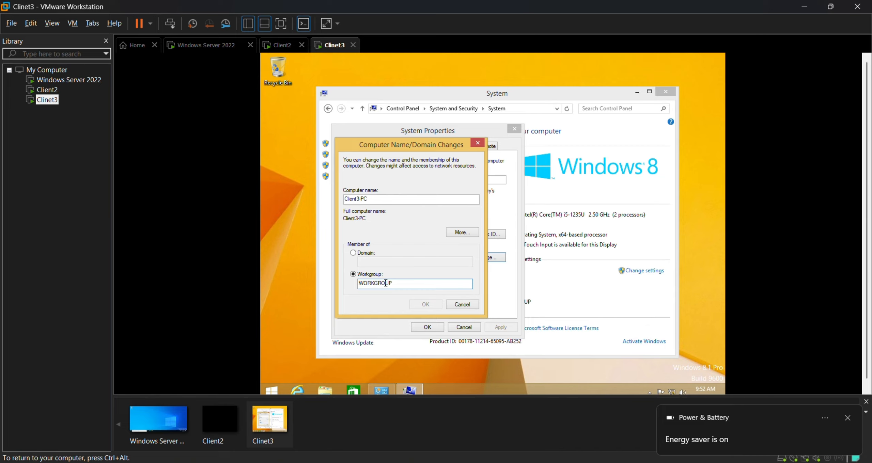
Switch membership to Domain, enter e6.local and submit the join request.
{"action": "left_click", "coordinate": [360, 255]}
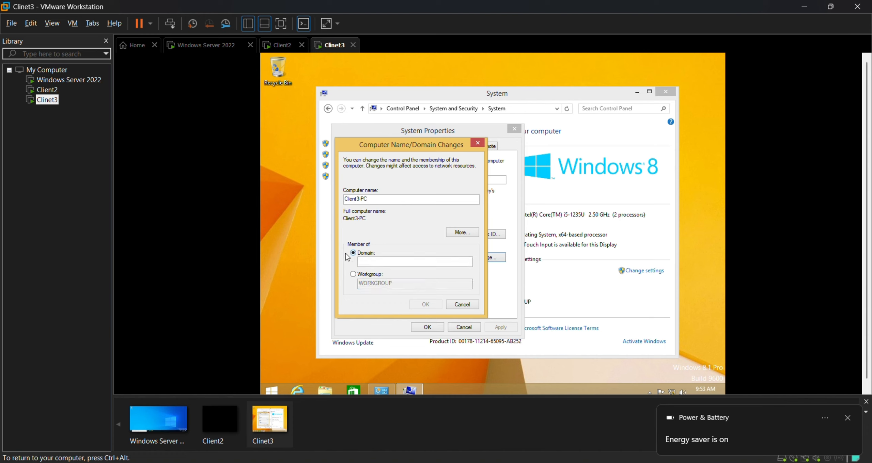
{"action": "left_click", "coordinate": [380, 263]}
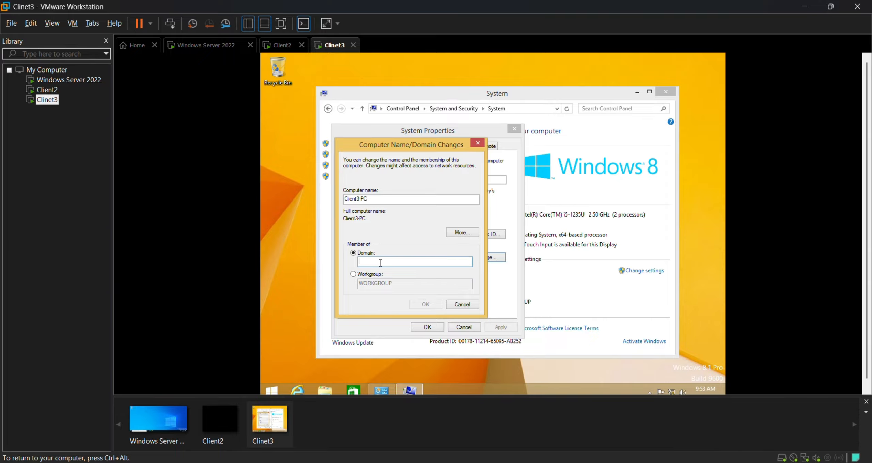
{"action": "type", "text": "e6.local"}
{"action": "key", "text": "Return"}
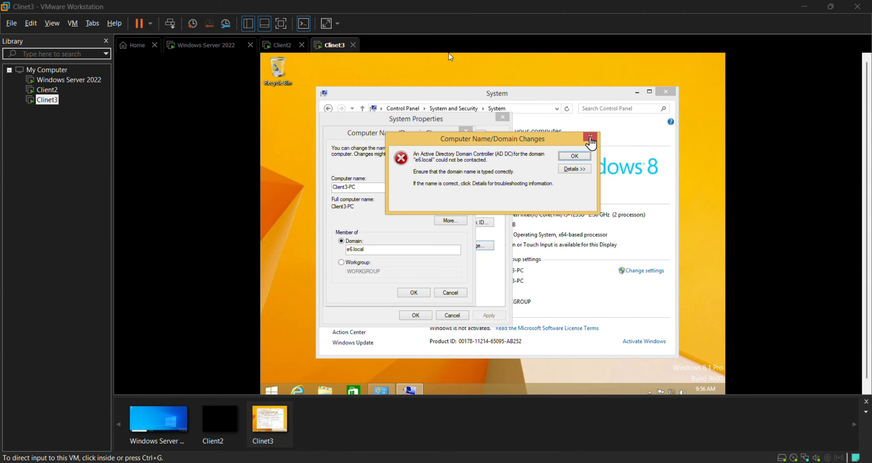
Dismiss the unreachable domain controller error and close the domain, System Properties and System windows.
{"action": "left_click", "coordinate": [448, 53]}
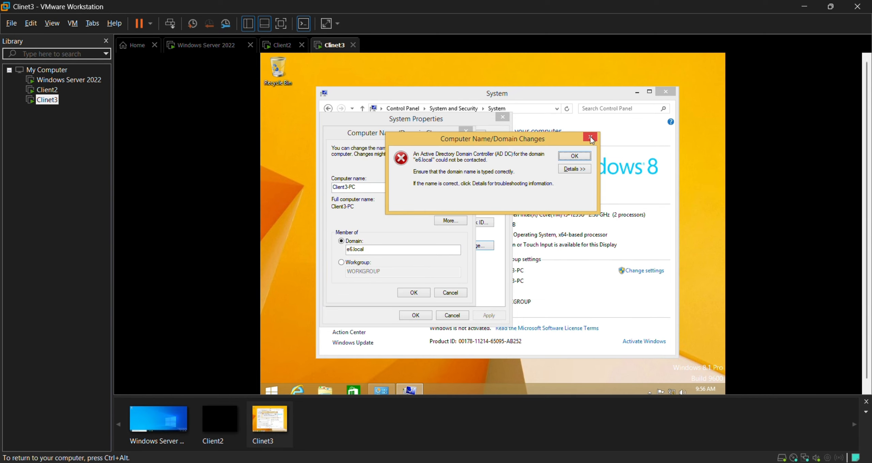
{"action": "left_click", "coordinate": [590, 137]}
{"action": "left_click", "coordinate": [466, 132]}
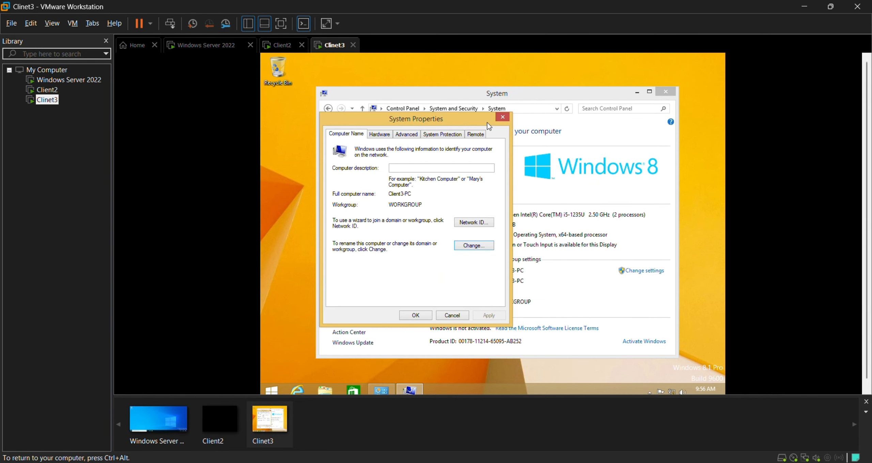
{"action": "left_click", "coordinate": [502, 117]}
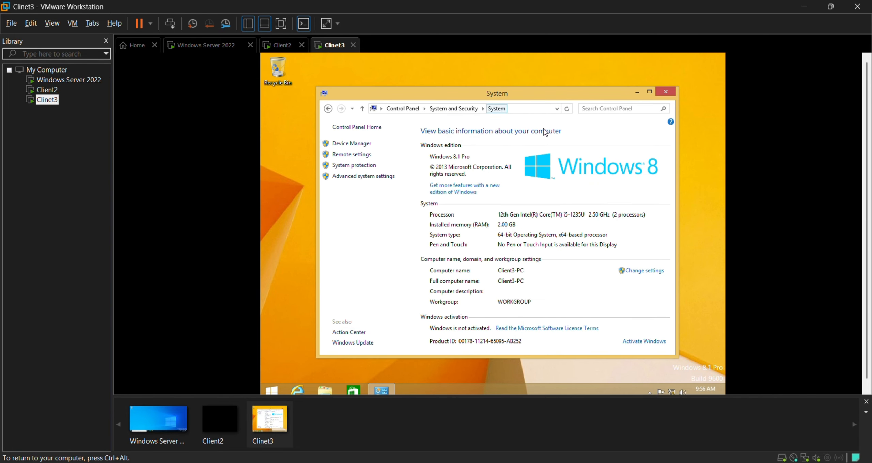
{"action": "left_click", "coordinate": [666, 95]}
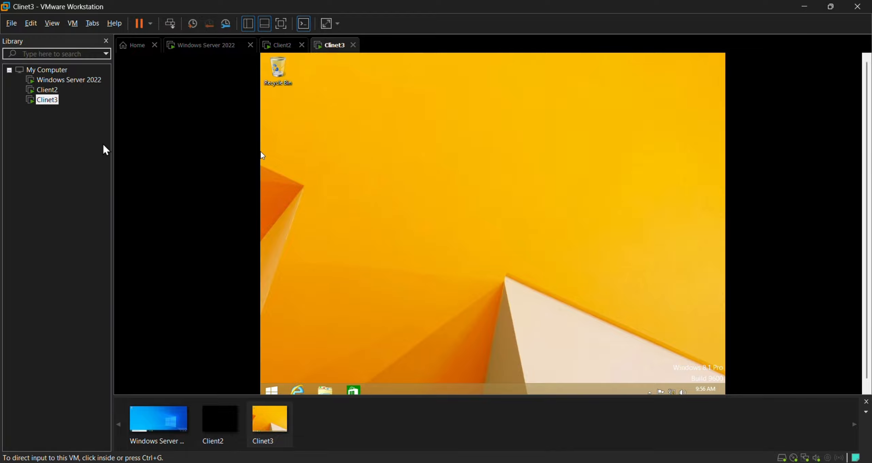
Check in the Windows Server 2022 VM settings that its network adapter uses Custom (VMnet2).
{"action": "left_click", "coordinate": [47, 80]}
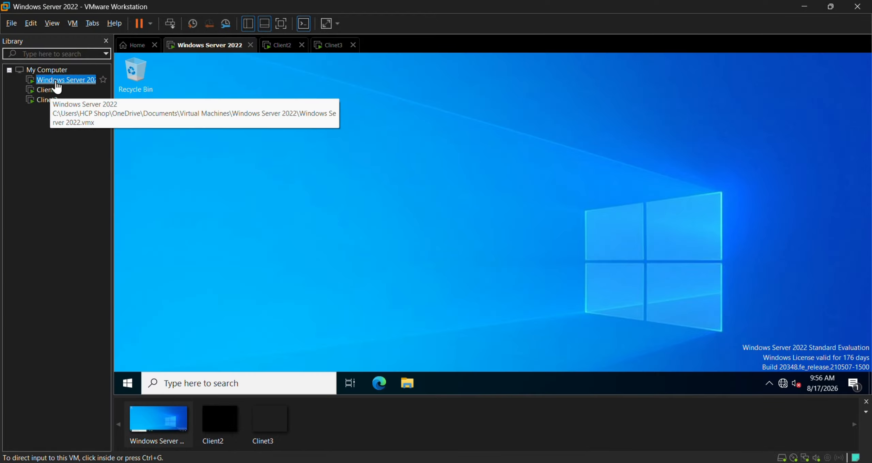
{"action": "right_click", "coordinate": [69, 79]}
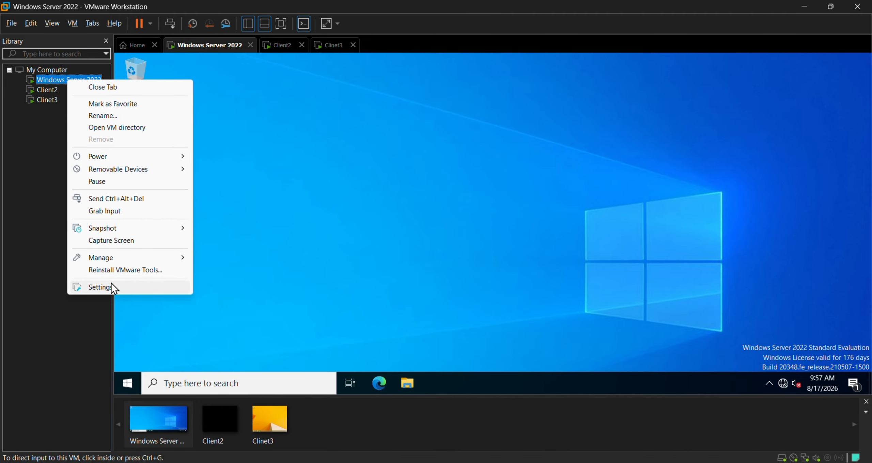
{"action": "left_click", "coordinate": [102, 287]}
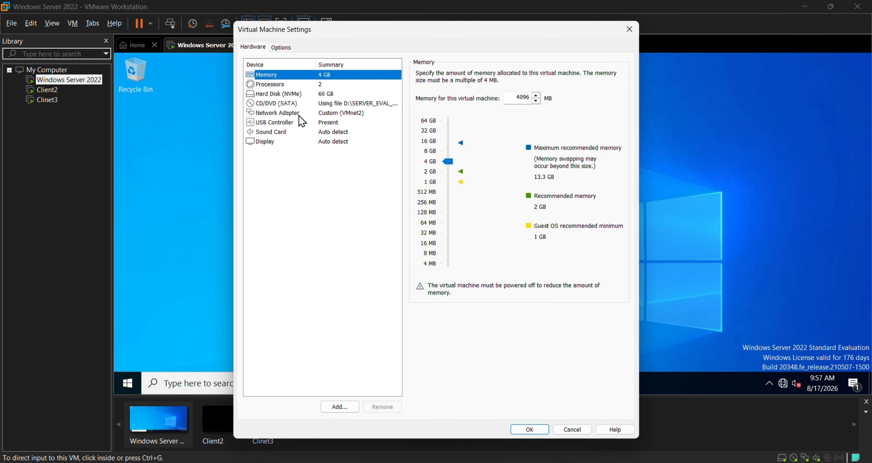
{"action": "left_click", "coordinate": [274, 114]}
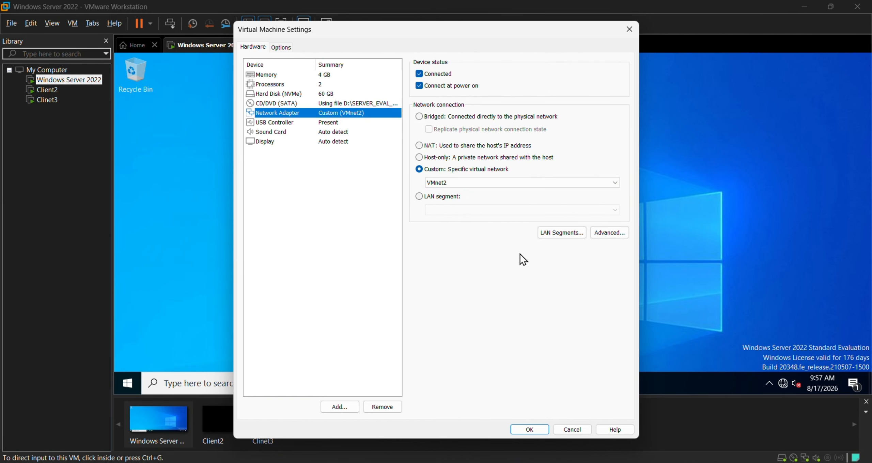
{"action": "left_click", "coordinate": [529, 430]}
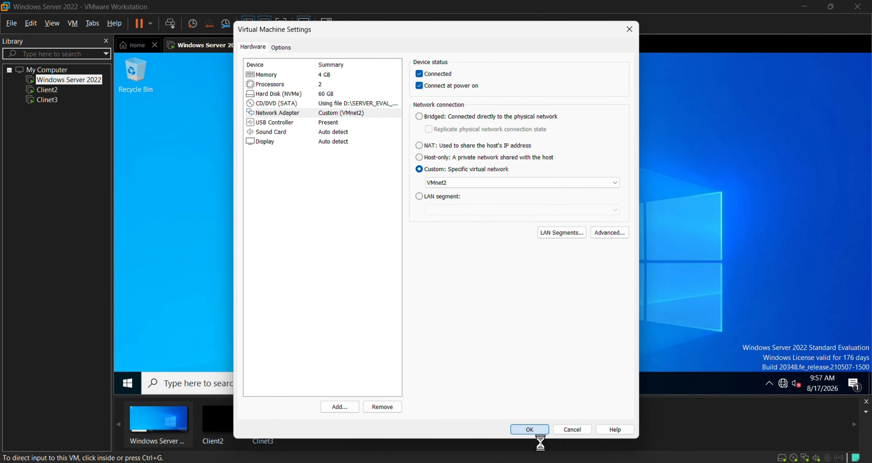
{"action": "left_click", "coordinate": [47, 102]}
Change Clinet3's network adapter from VMnet0 to Custom VMnet2 in its VM settings.
{"action": "right_click", "coordinate": [48, 101]}
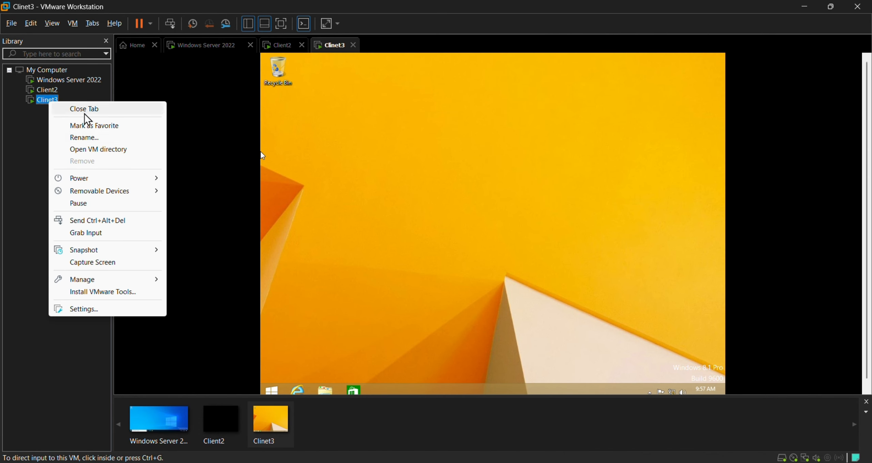
{"action": "left_click", "coordinate": [103, 310]}
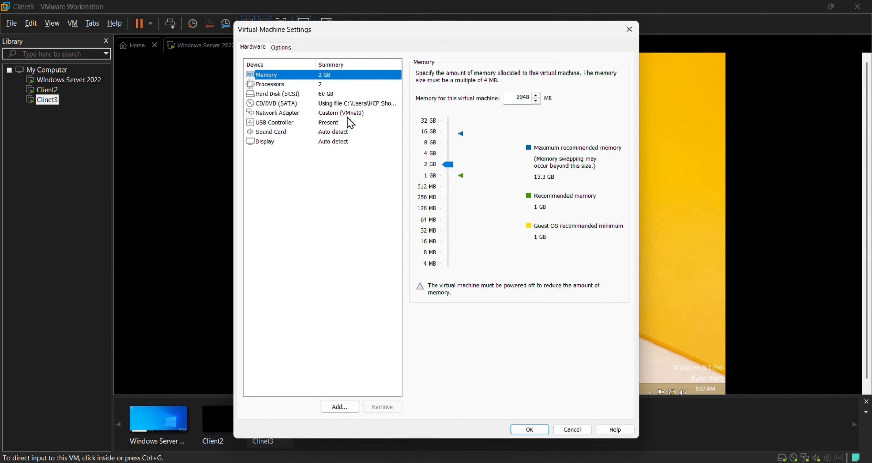
{"action": "left_click", "coordinate": [342, 113]}
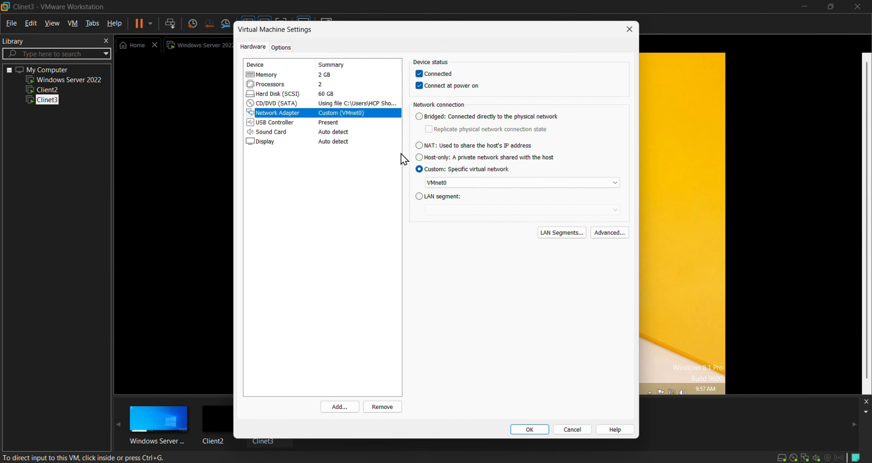
{"action": "left_click", "coordinate": [520, 182]}
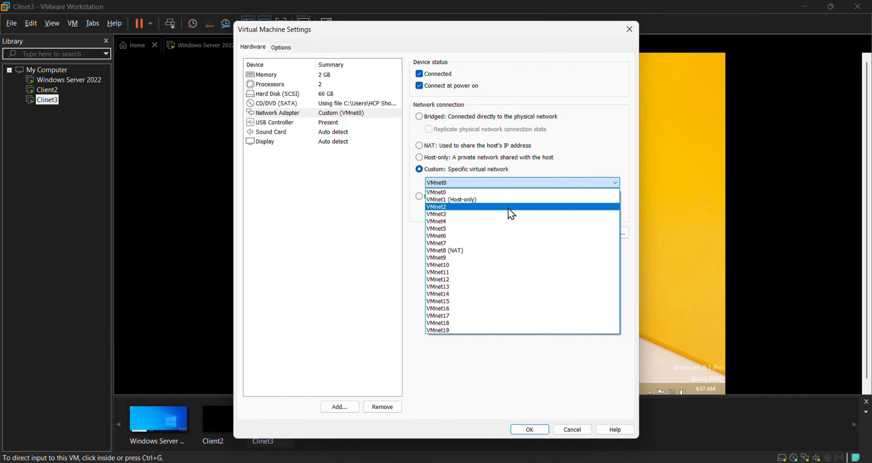
{"action": "left_click", "coordinate": [511, 214]}
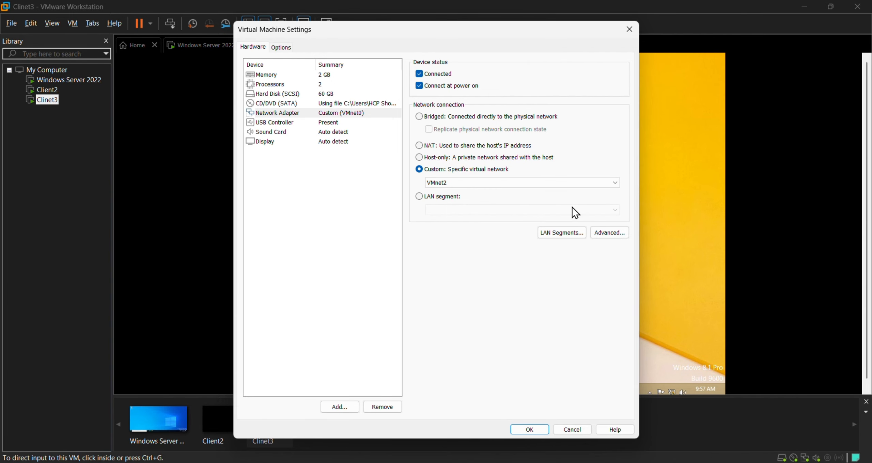
{"action": "left_click", "coordinate": [532, 431]}
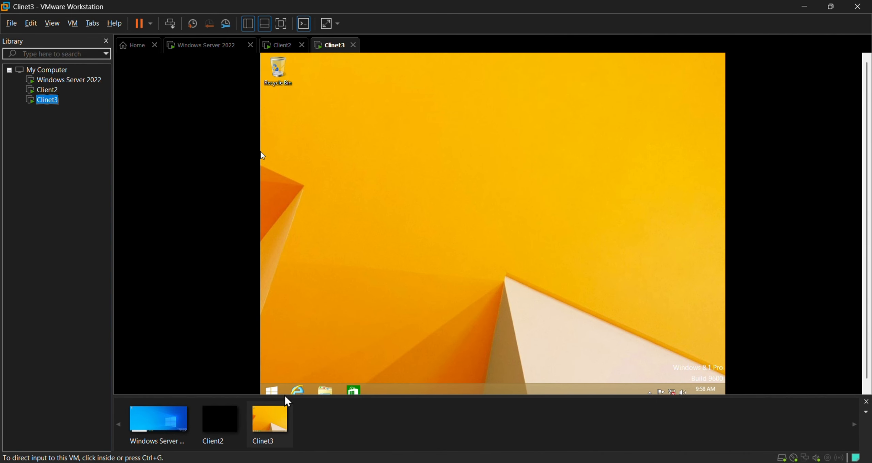
{"action": "left_click", "coordinate": [275, 392]}
Reach Clinet3's Computer Name/Domain Changes dialog through Control Panel > System and Security > System.
{"action": "left_click", "coordinate": [277, 391]}
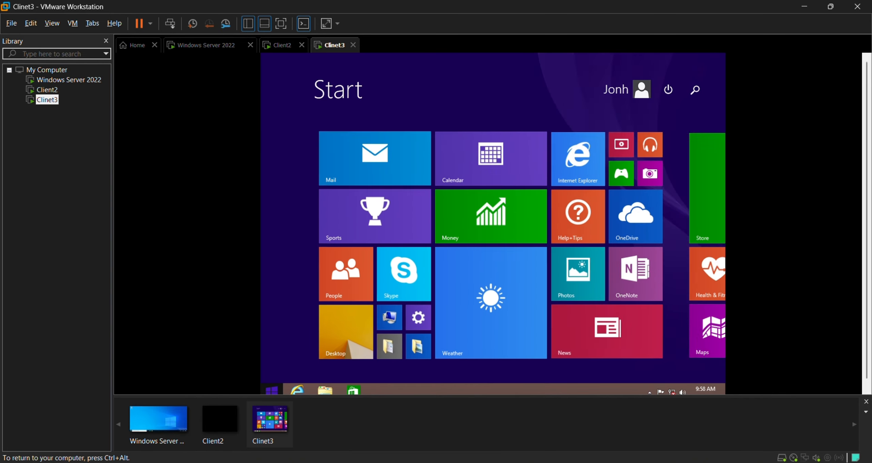
{"action": "left_click", "coordinate": [695, 90]}
{"action": "type", "text": "control Panel"}
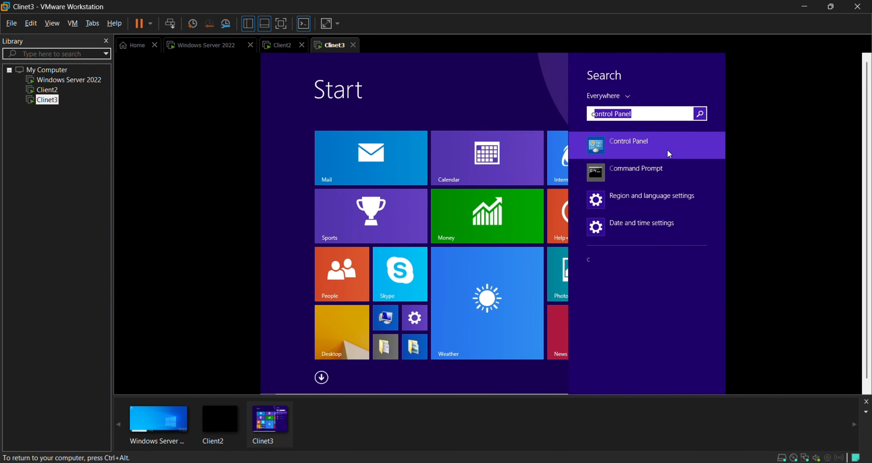
{"action": "left_click", "coordinate": [667, 149]}
{"action": "left_click", "coordinate": [397, 151]}
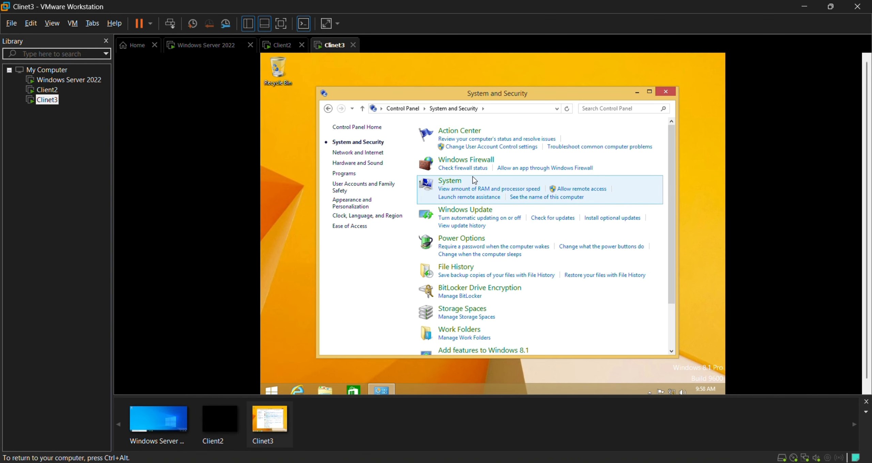
{"action": "left_click", "coordinate": [466, 187]}
{"action": "left_click", "coordinate": [644, 271]}
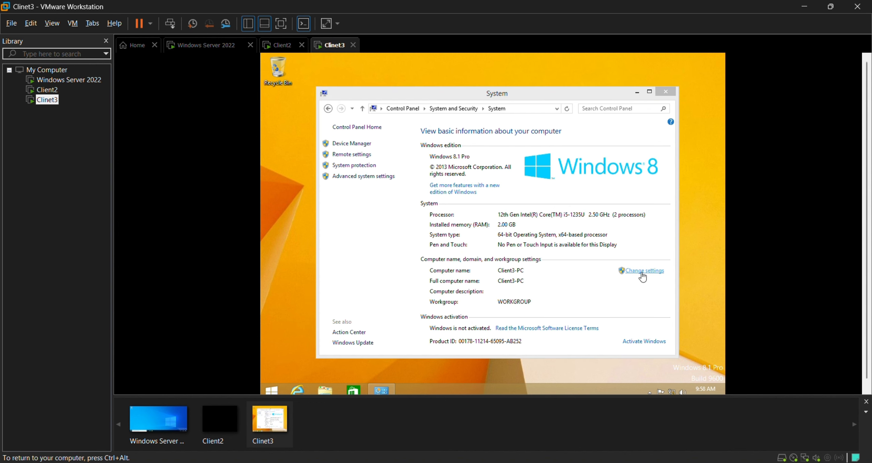
{"action": "left_click", "coordinate": [460, 223]}
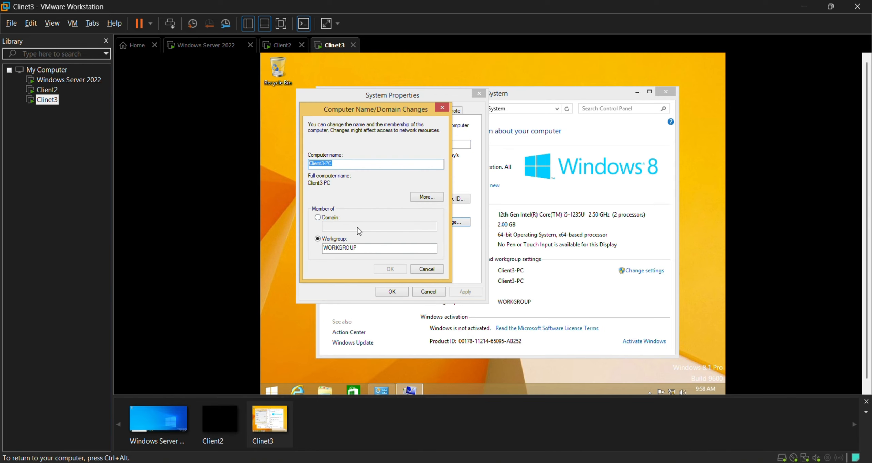
Select Domain, type e6.local and submit it as Clinet3's domain.
{"action": "left_click", "coordinate": [317, 218]}
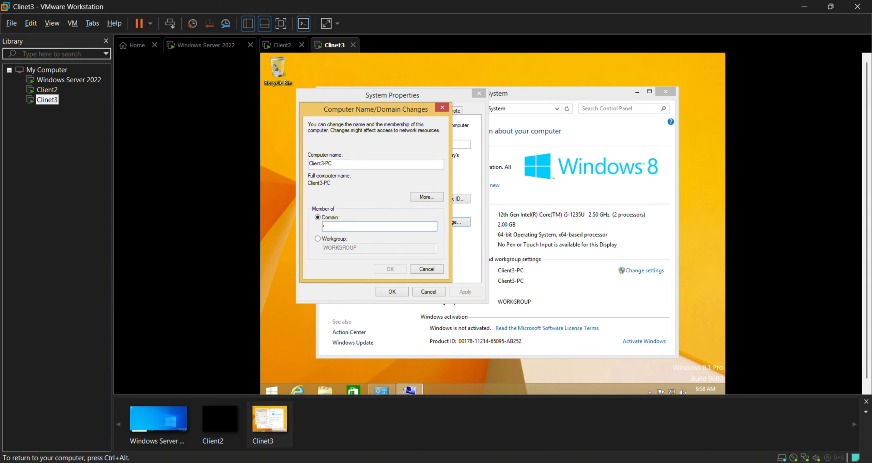
{"action": "type", "text": "e6.local"}
{"action": "key", "text": "Return"}
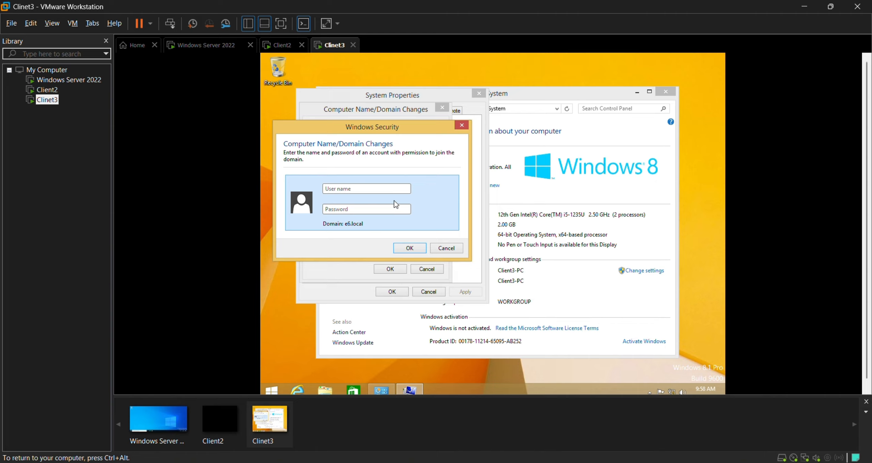
Enter the Administrator user name and its password to join Client3-PC to e6.local.
{"action": "left_click", "coordinate": [368, 188]}
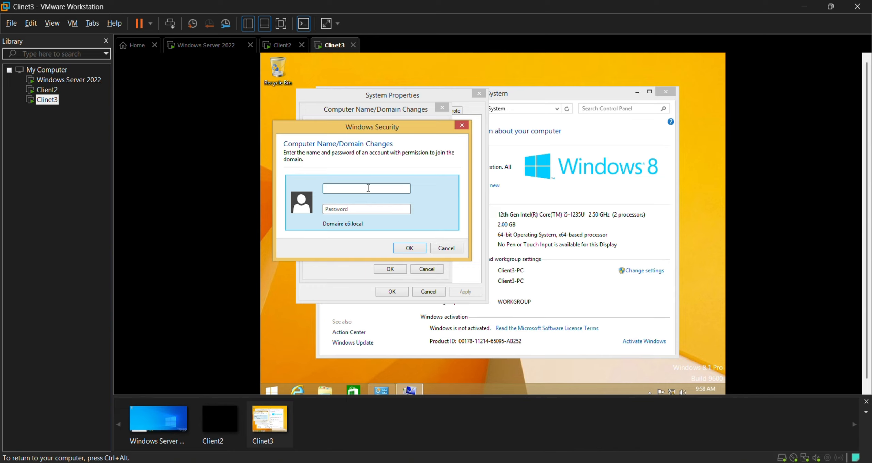
{"action": "type", "text": "Administrator"}
{"action": "left_click_drag", "start_coordinate": [360, 189], "coordinate": [320, 187]}
{"action": "left_click", "coordinate": [366, 189]}
{"action": "type", "text": "••••"}
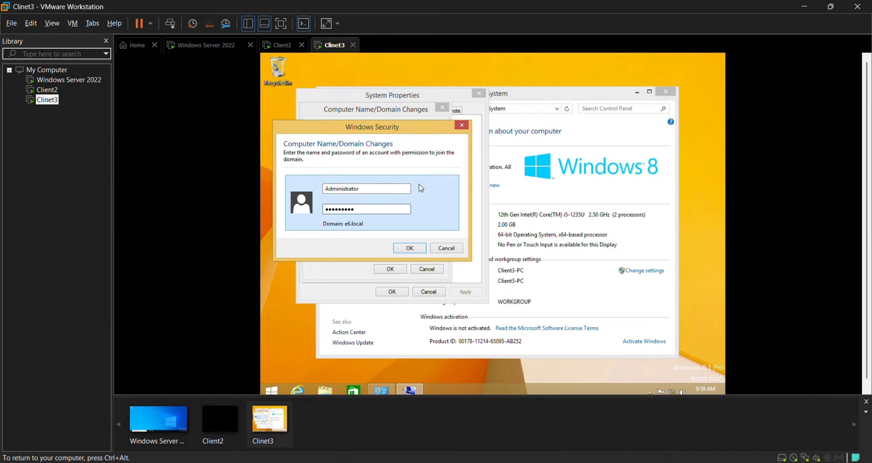
{"action": "left_click", "coordinate": [410, 249]}
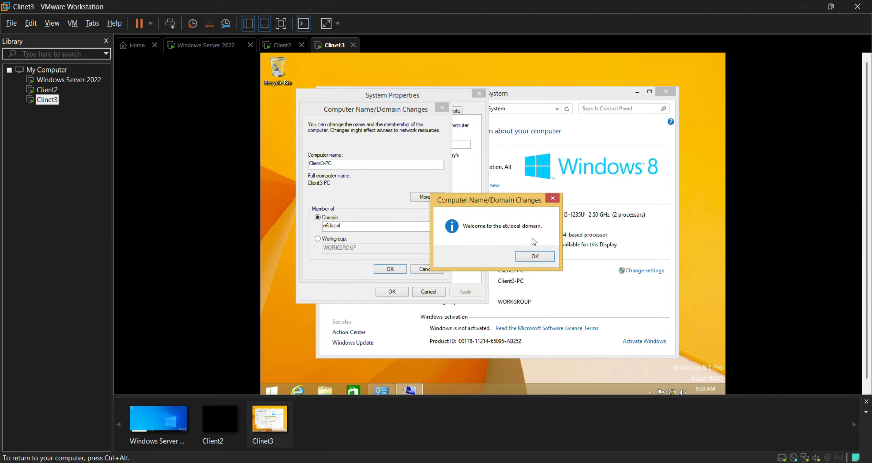
Acknowledge the welcome and restart notices, close System Properties, and restart Clinet3 now.
{"action": "left_click", "coordinate": [533, 256]}
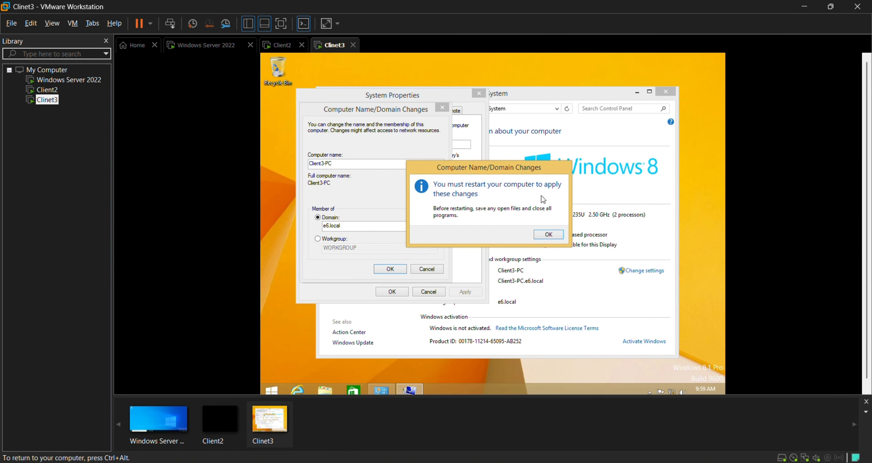
{"action": "left_click", "coordinate": [553, 235]}
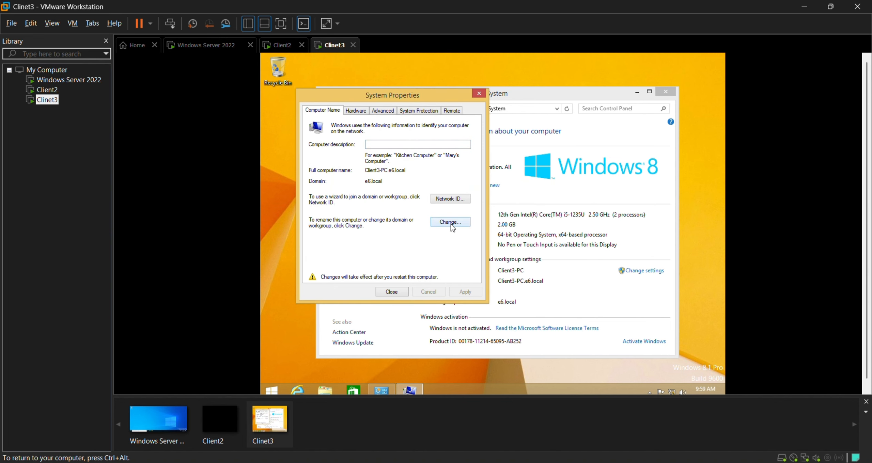
{"action": "left_click", "coordinate": [390, 292]}
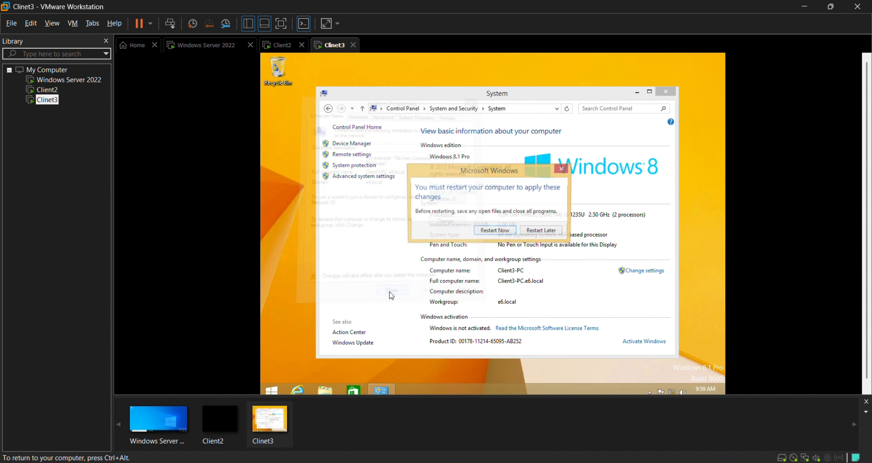
{"action": "left_click", "coordinate": [491, 235]}
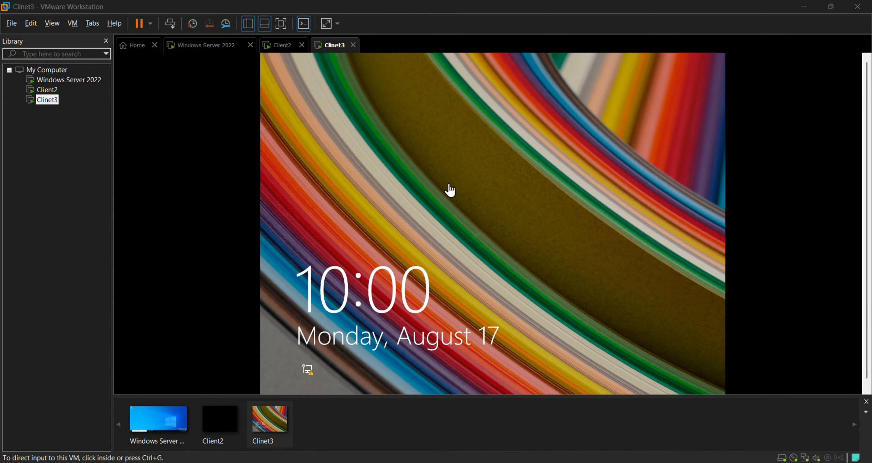
Unlock Clinet3 and sign back in to the local account with its password.
{"action": "left_click", "coordinate": [453, 184]}
{"action": "left_click", "coordinate": [512, 164]}
{"action": "type", "text": "••••"}
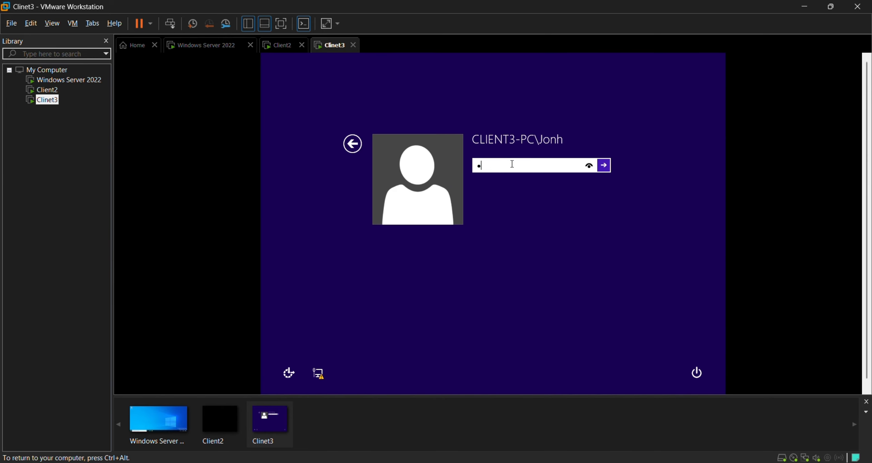
{"action": "type", "text": "•••••"}
{"action": "key", "text": "Return"}
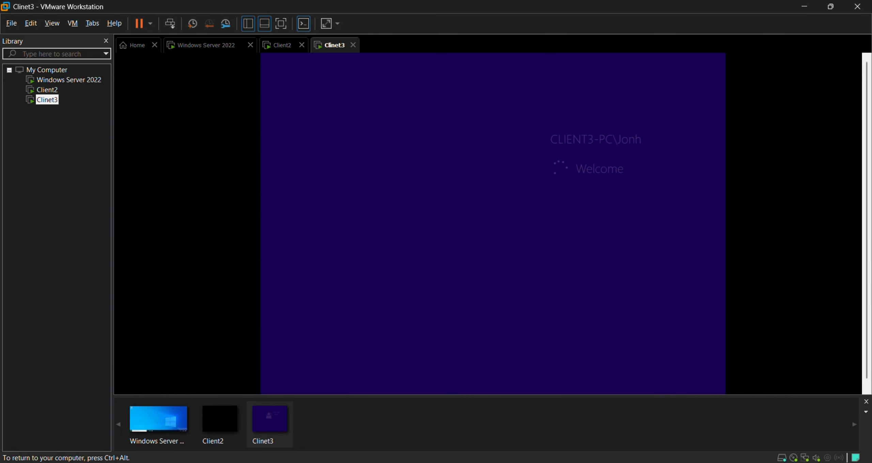
{"action": "key", "text": "ctrl+alt"}
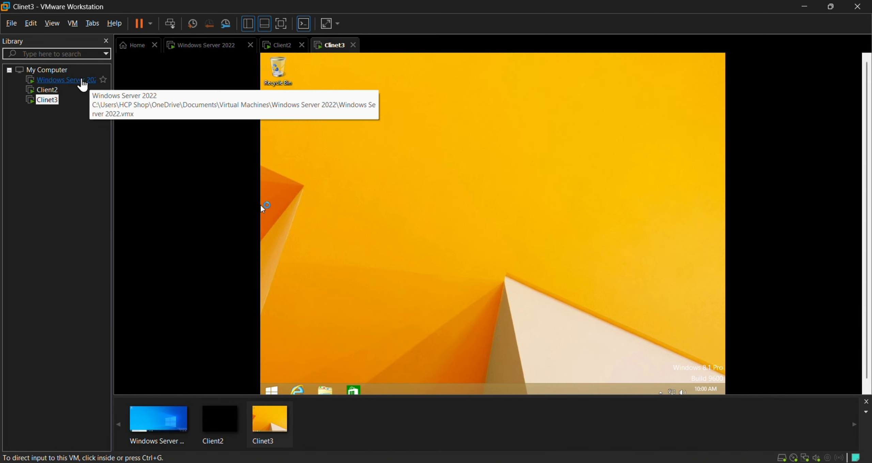
{"action": "left_click", "coordinate": [561, 184]}
Refresh the Clinet3 desktop twice, then bring up Start and the search pane.
{"action": "right_click", "coordinate": [430, 134]}
{"action": "left_click", "coordinate": [465, 160]}
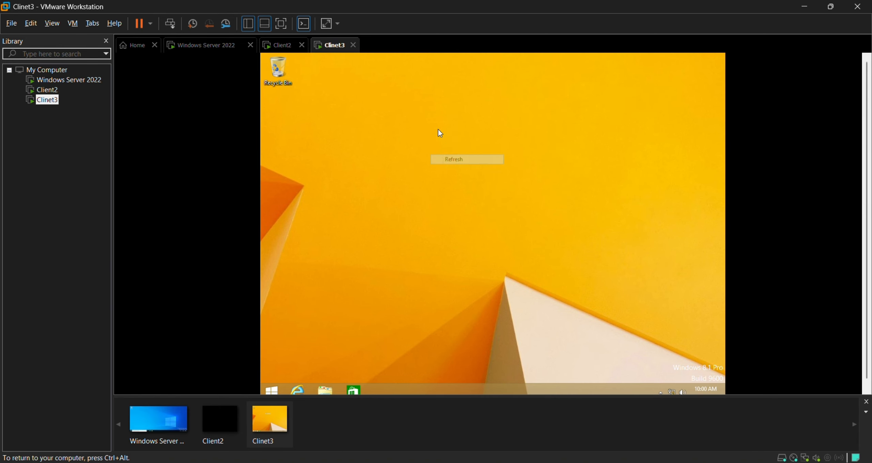
{"action": "right_click", "coordinate": [439, 130]}
{"action": "left_click", "coordinate": [468, 154]}
{"action": "left_click", "coordinate": [272, 392]}
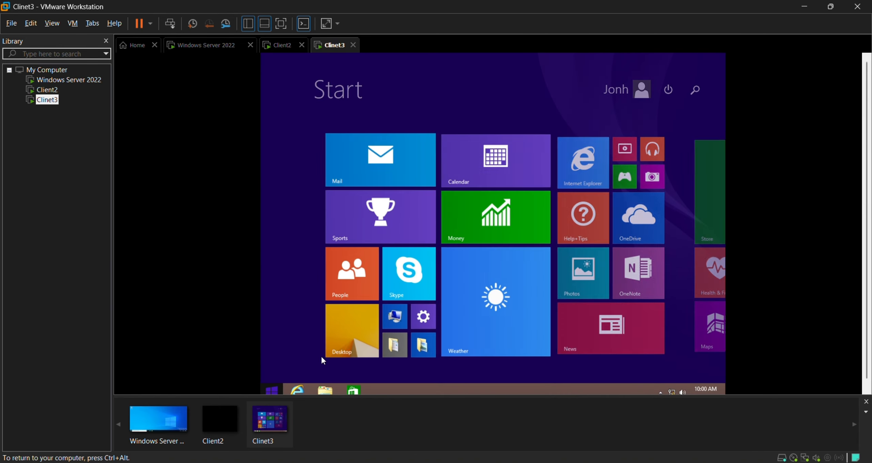
{"action": "left_click", "coordinate": [697, 91]}
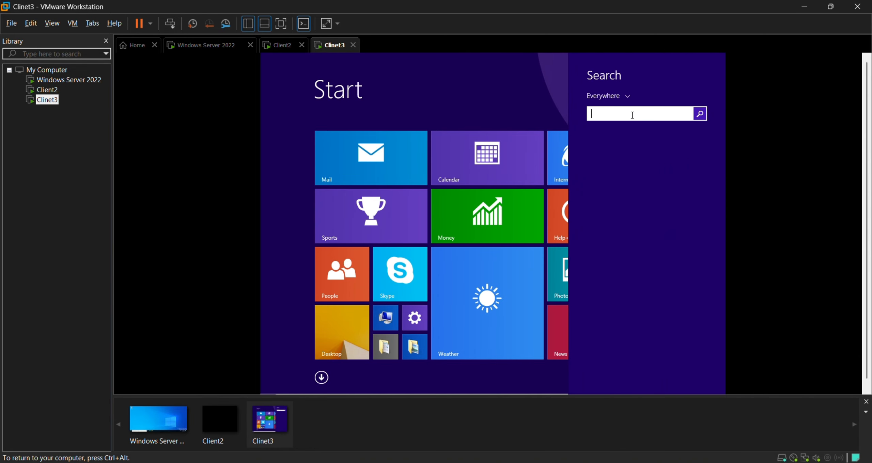
Search 'c' to reach Control Panel's System and Security > System page.
{"action": "type", "text": "control Panel"}
{"action": "left_click", "coordinate": [646, 146]}
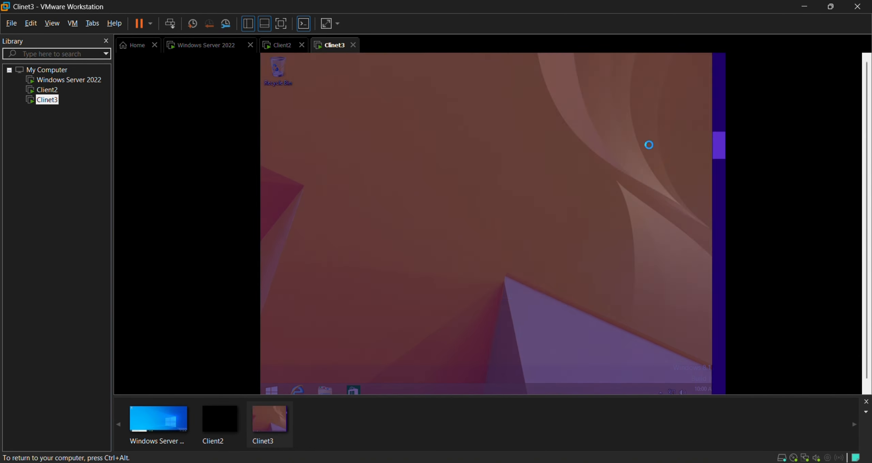
{"action": "left_click", "coordinate": [410, 157]}
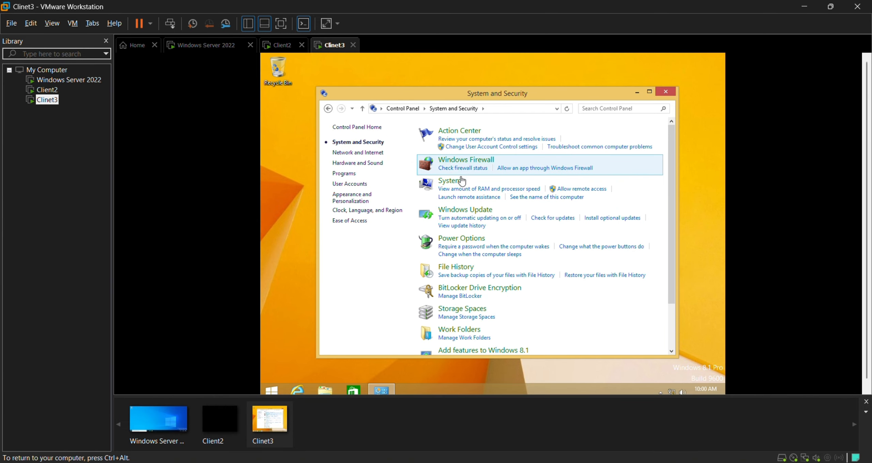
{"action": "left_click", "coordinate": [464, 188]}
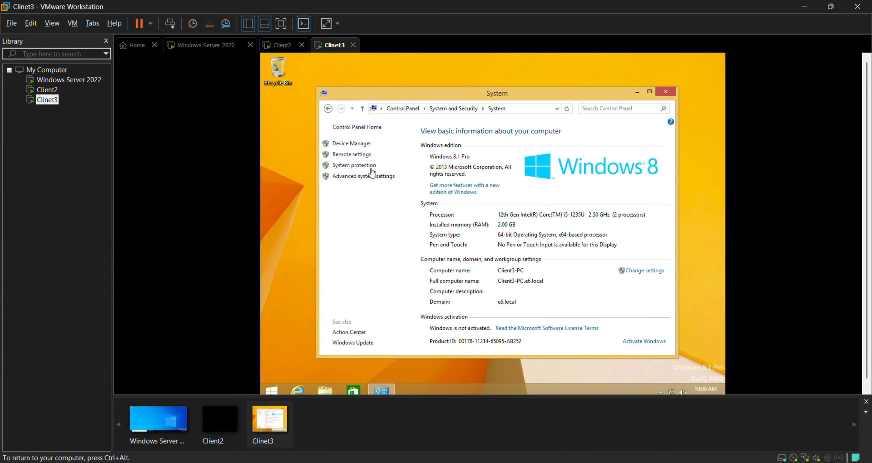
Confirm Client3-PC is in domain e6.local, then switch to the Windows Server 2022 VM.
{"action": "left_click", "coordinate": [645, 270]}
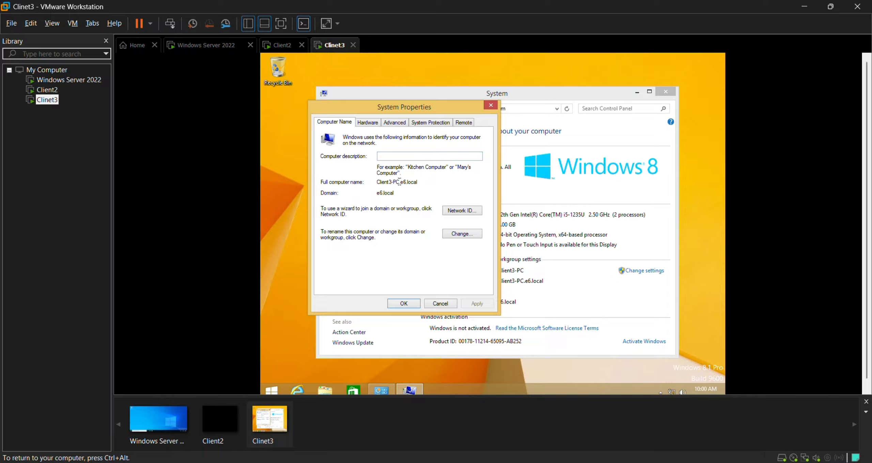
{"action": "left_click_drag", "start_coordinate": [401, 181], "coordinate": [427, 184]}
{"action": "left_click", "coordinate": [426, 184]}
{"action": "left_click", "coordinate": [404, 304]}
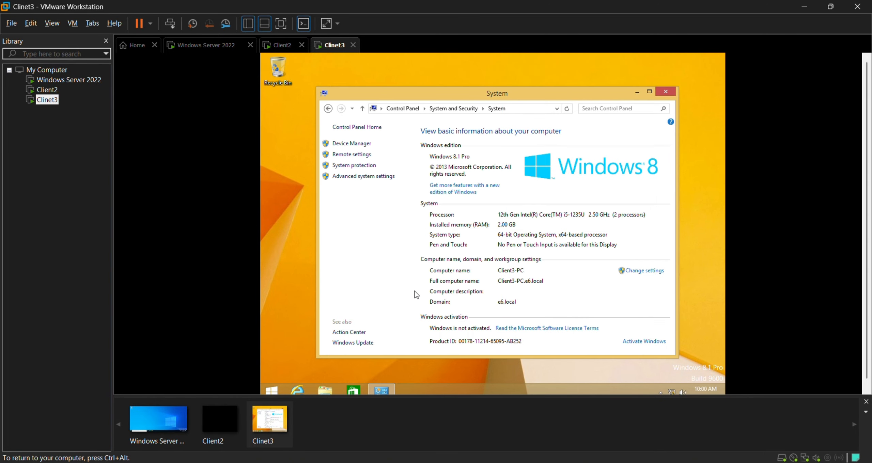
{"action": "left_click", "coordinate": [62, 82]}
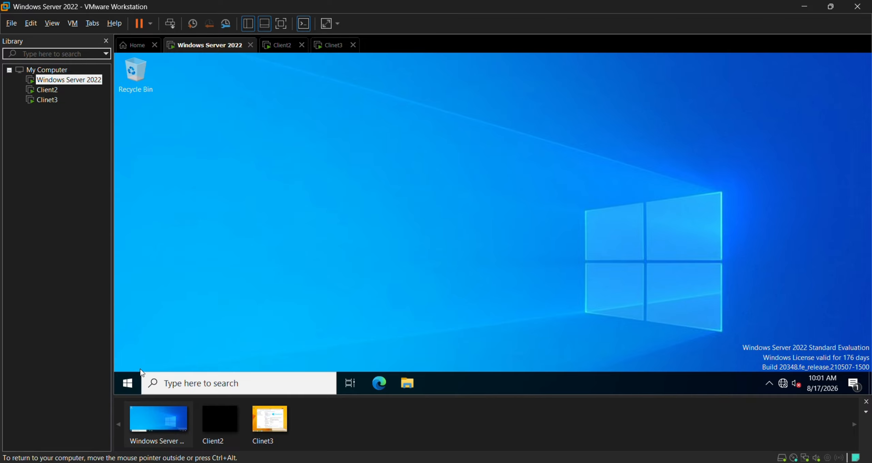
Review the AD DS and DNS roles on the Server Manager dashboard, then minimize it.
{"action": "left_click", "coordinate": [132, 384]}
{"action": "left_click", "coordinate": [315, 153]}
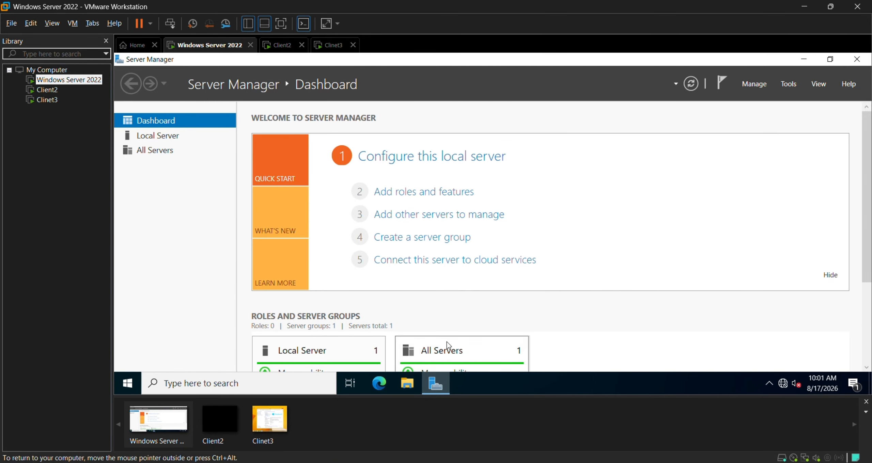
{"action": "scroll", "coordinate": [334, 309], "scroll_direction": "down", "scroll_amount": 2}
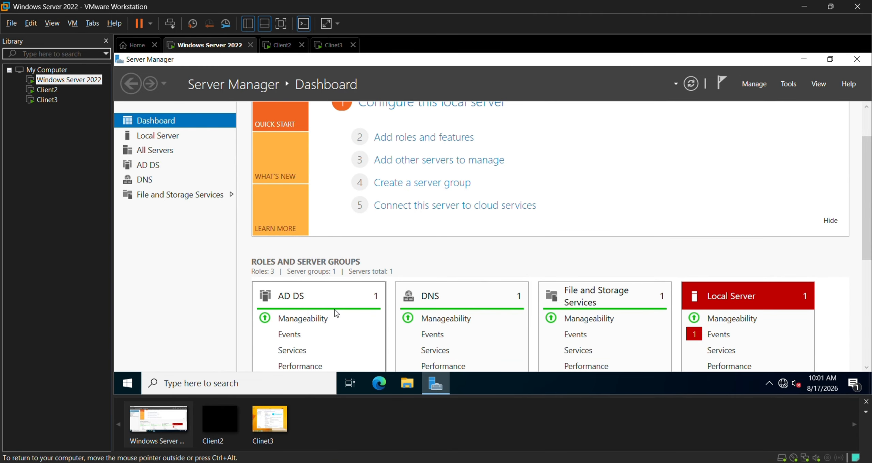
{"action": "scroll", "coordinate": [462, 278], "scroll_direction": "down", "scroll_amount": 1}
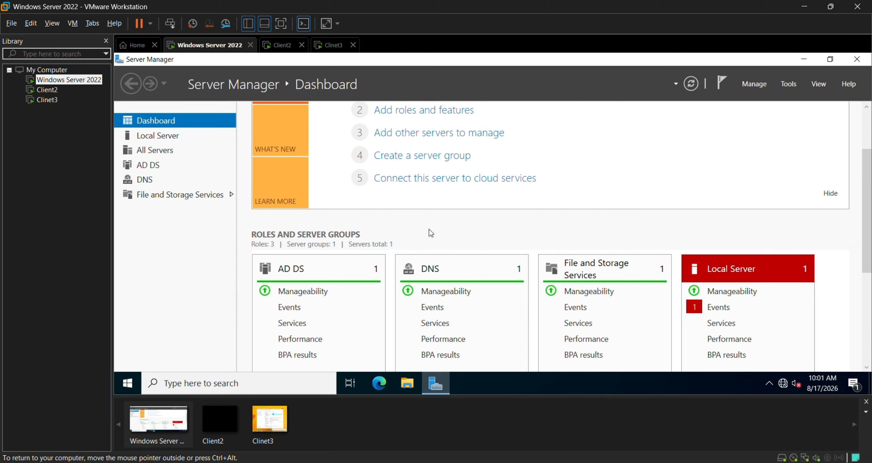
{"action": "left_click", "coordinate": [806, 59]}
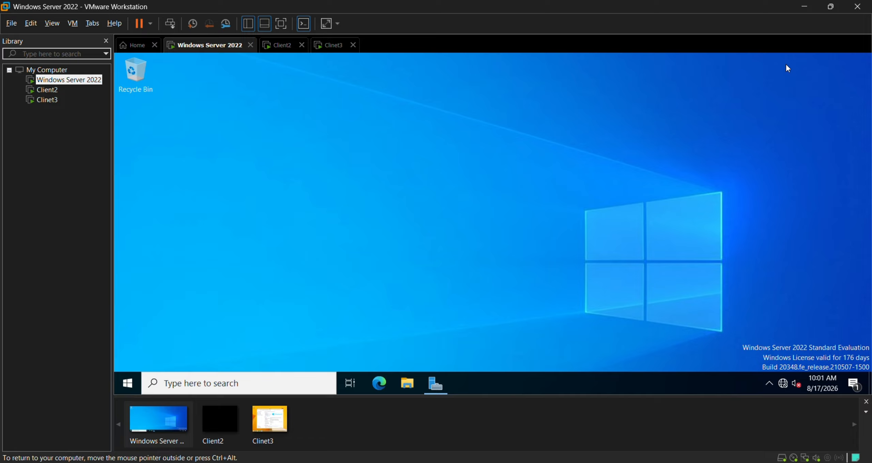
{"action": "left_click", "coordinate": [124, 380]}
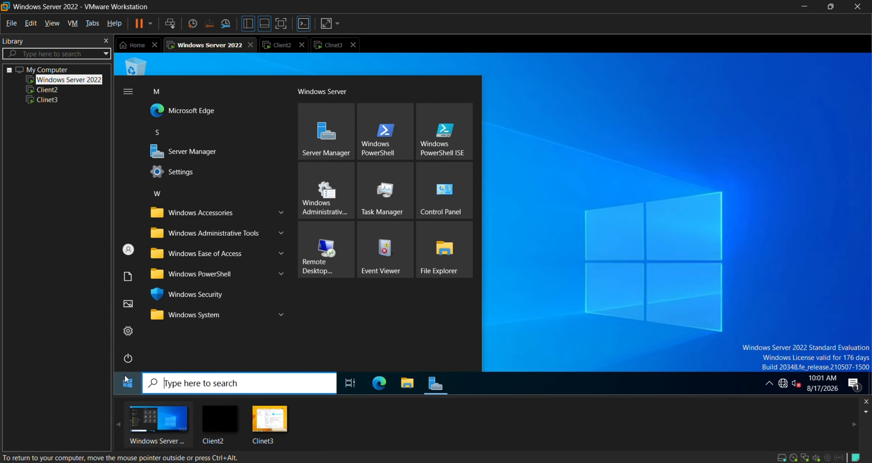
In Active Directory Users and Computers, check Client3-PC's properties beside CLIENT under Computers.
{"action": "left_click", "coordinate": [278, 238]}
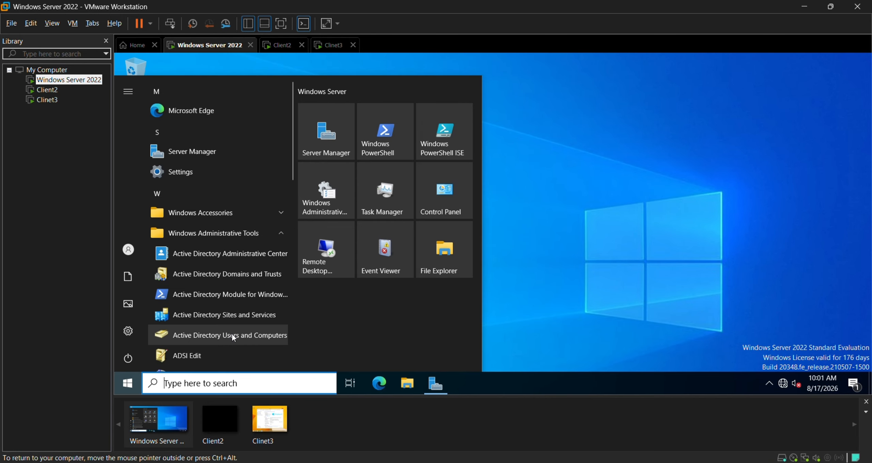
{"action": "left_click", "coordinate": [255, 333]}
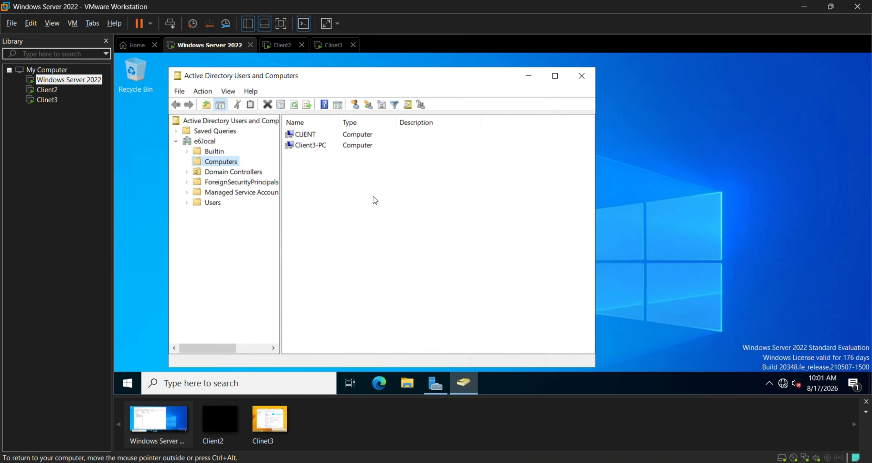
{"action": "double_click", "coordinate": [319, 146]}
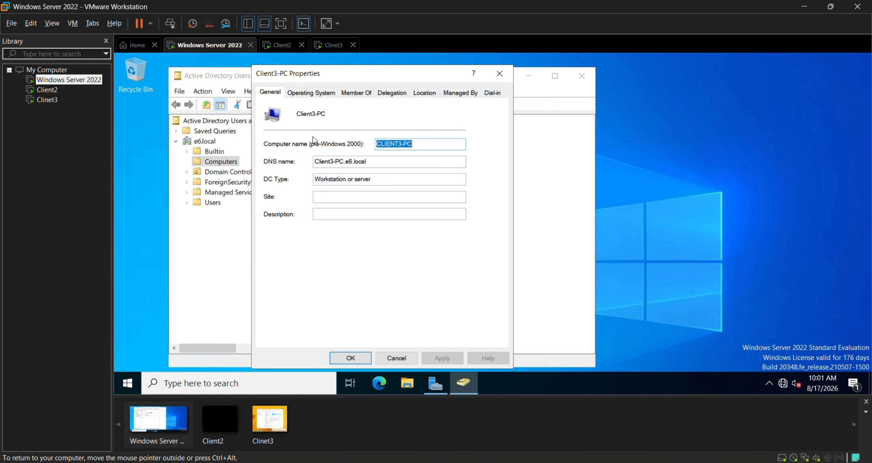
{"action": "left_click", "coordinate": [500, 74]}
{"action": "left_click", "coordinate": [315, 135]}
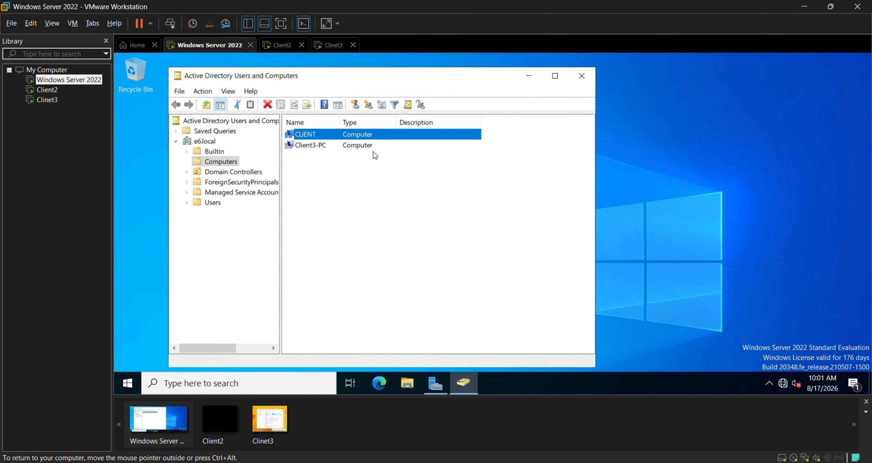
{"action": "left_click", "coordinate": [326, 146]}
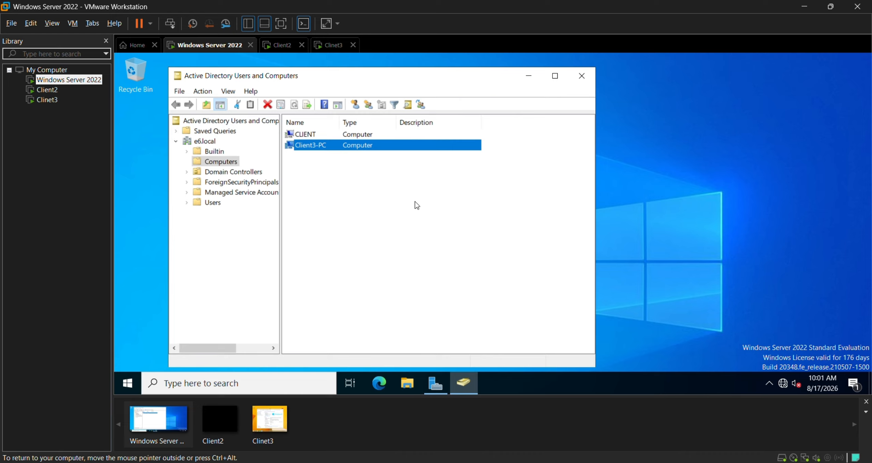